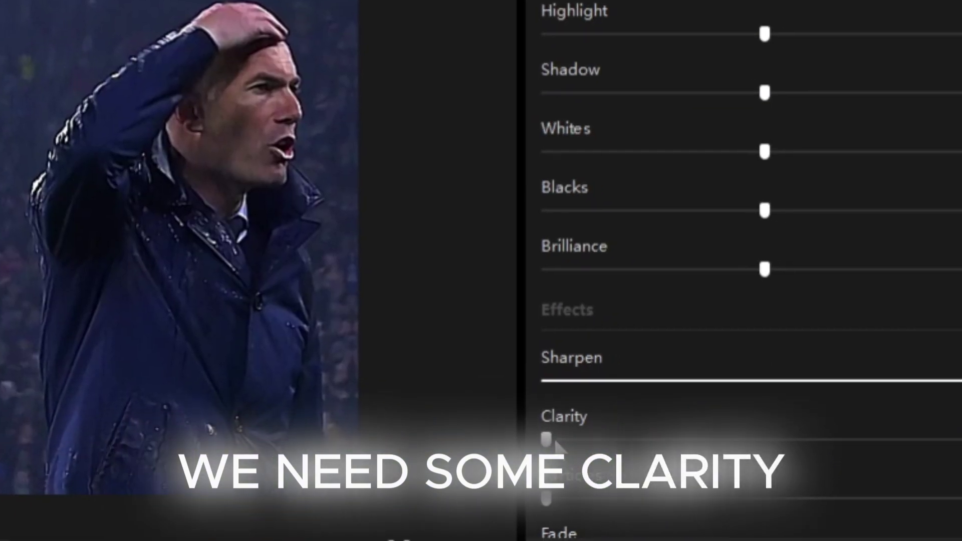
Step: Set the adjustment layer's Clarity to 58, Highlight to 50 and Shadow to -14
{"action": "left_click_drag", "start_coordinate": [555, 442], "coordinate": [957, 442]}
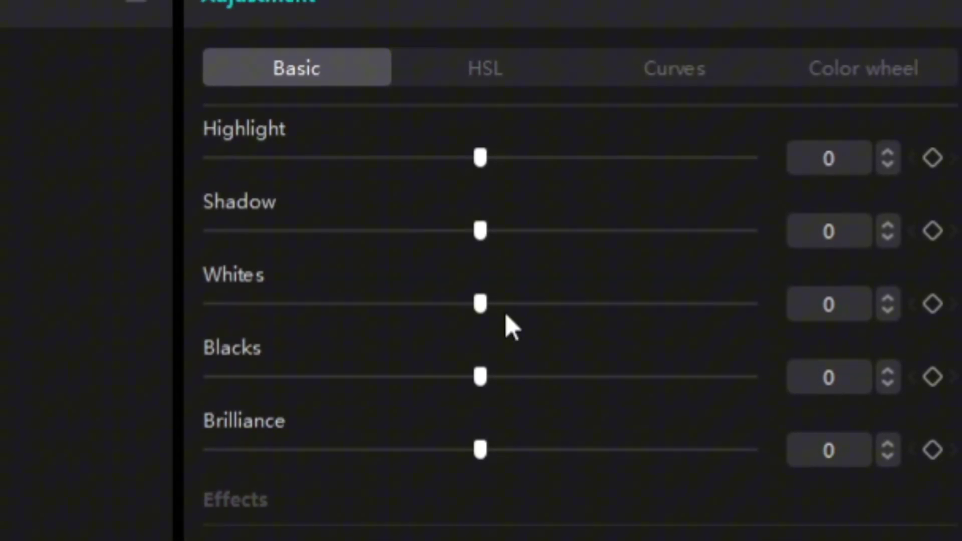
{"action": "mouse_move", "coordinate": [480, 316]}
{"action": "left_mouse_down"}
{"action": "mouse_move", "coordinate": [423, 318]}
{"action": "mouse_move", "coordinate": [601, 316]}
{"action": "mouse_move", "coordinate": [480, 318]}
{"action": "left_mouse_up"}
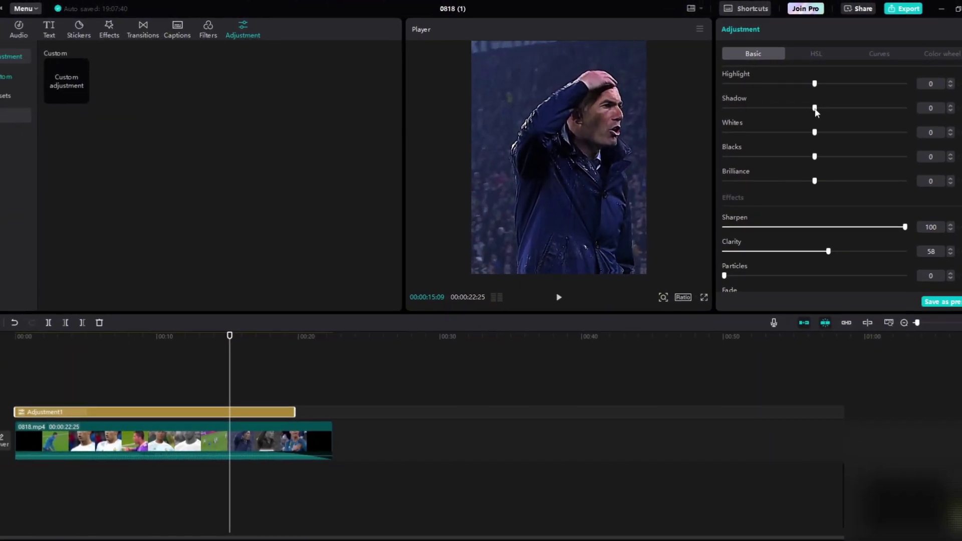
{"action": "left_click_drag", "start_coordinate": [815, 108], "coordinate": [789, 109]}
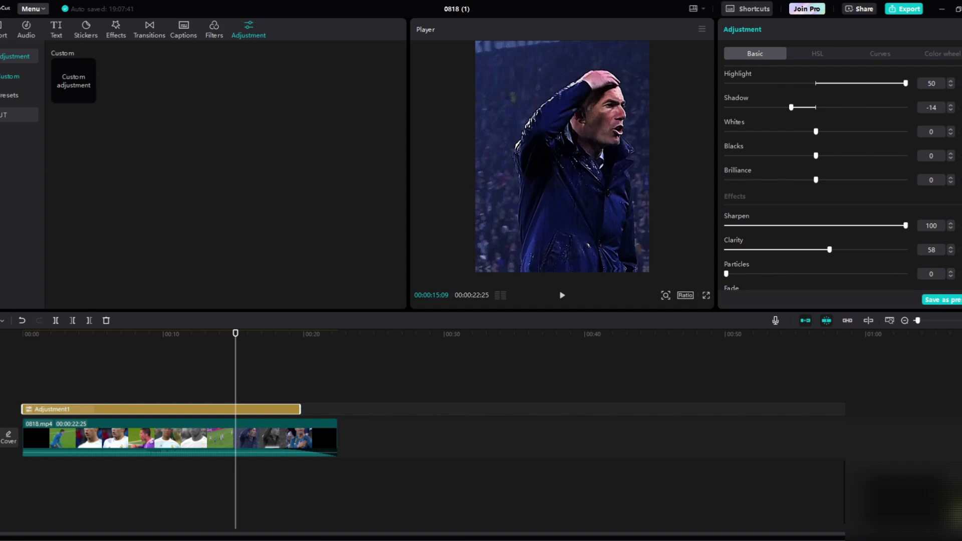
{"action": "left_click_drag", "start_coordinate": [321, 353], "coordinate": [19, 397]}
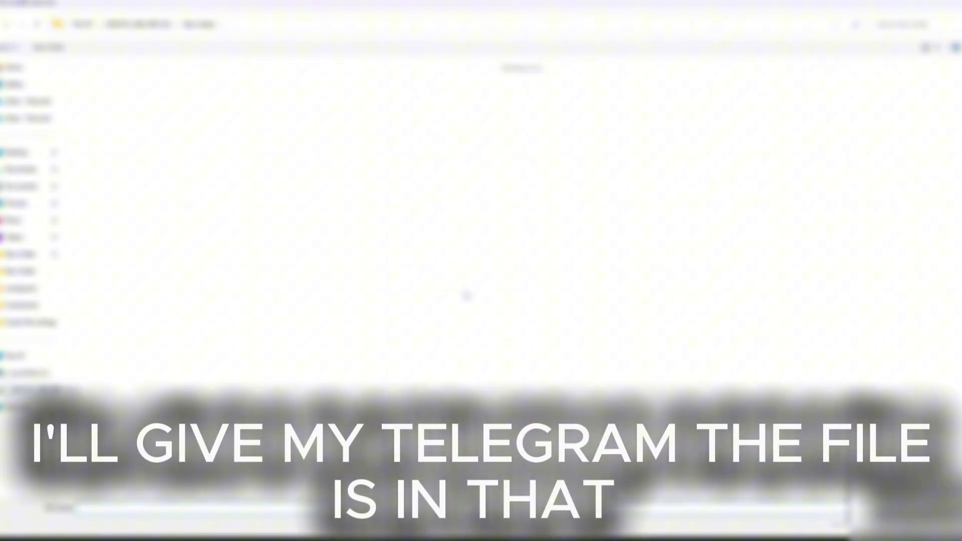
Step: Place the gradient image 20221126_134605.jpg between the video and the adjustment layer, lasting 00:00:19:44, and enlarge it to fill the frame
{"action": "key", "text": "alt+Left"}
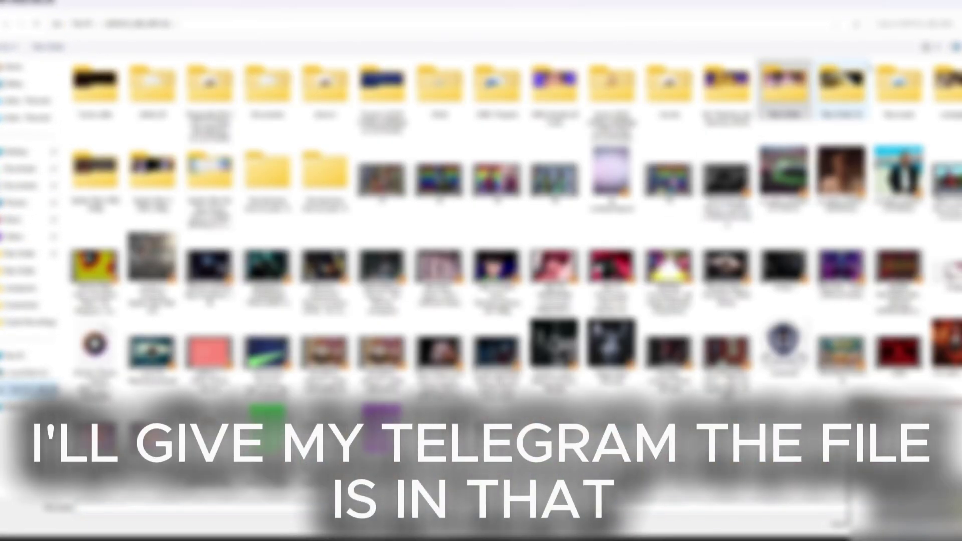
{"action": "key", "text": "Return"}
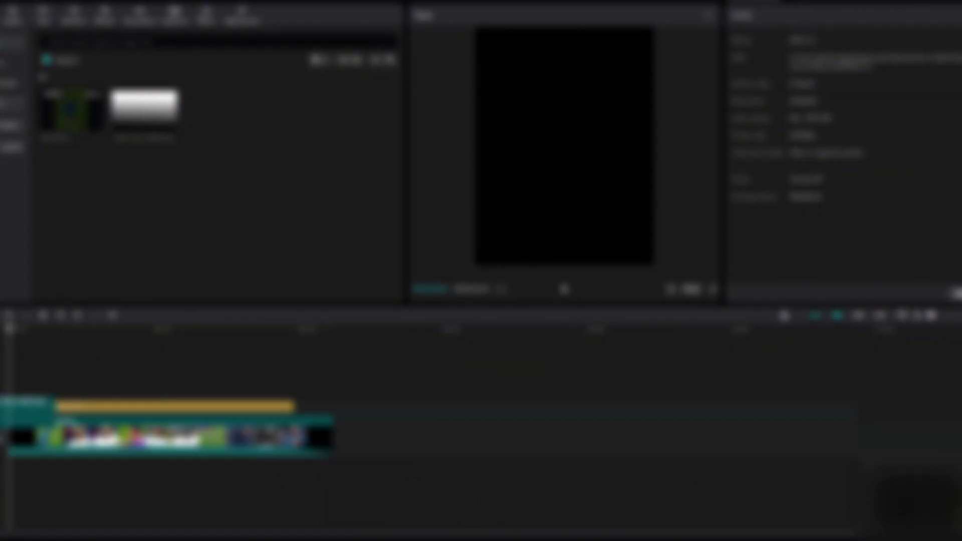
{"action": "left_click_drag", "start_coordinate": [28, 406], "coordinate": [319, 371]}
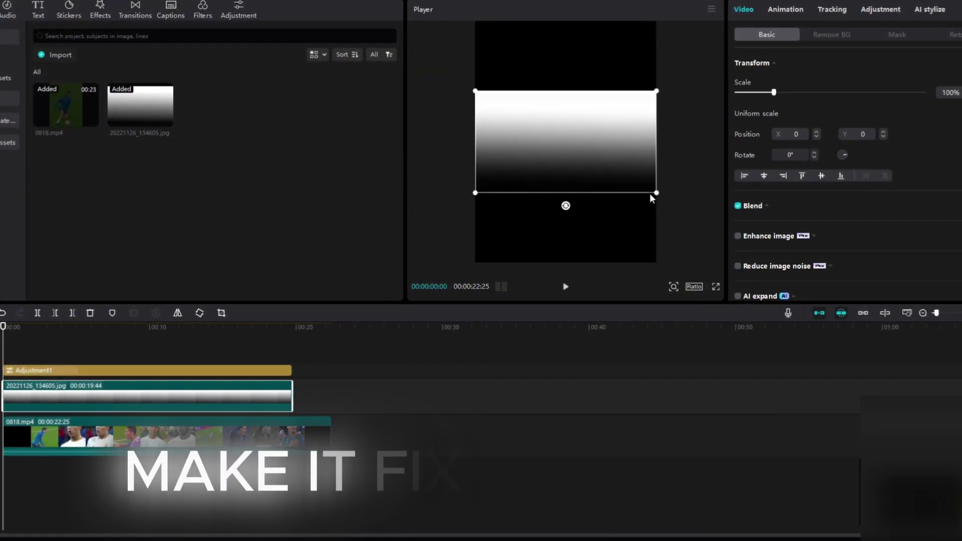
{"action": "left_click_drag", "start_coordinate": [653, 192], "coordinate": [781, 343]}
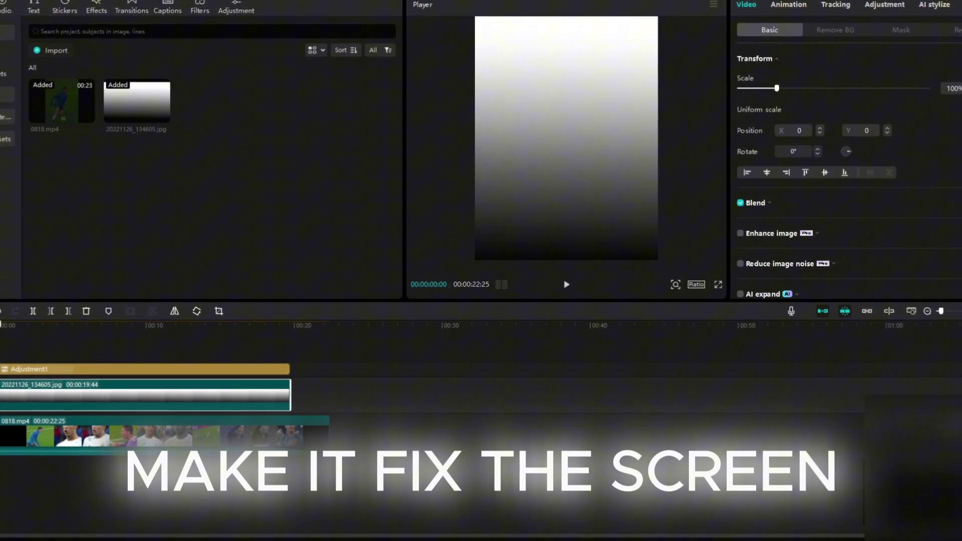
Step: Blend the gradient image with the footage using Overlay mode at 80% opacity
{"action": "left_click", "coordinate": [743, 203]}
{"action": "left_click", "coordinate": [805, 228]}
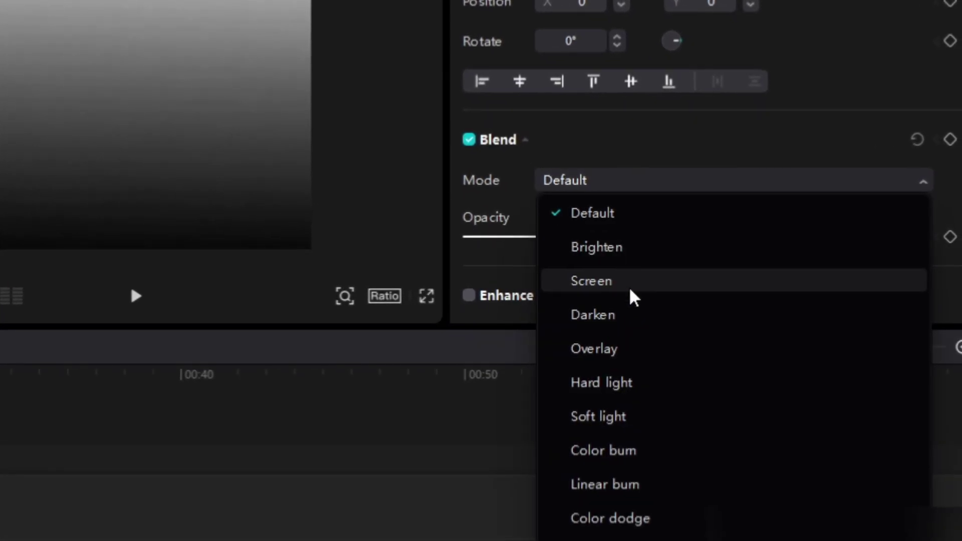
{"action": "left_click", "coordinate": [627, 351]}
{"action": "left_click", "coordinate": [136, 296]}
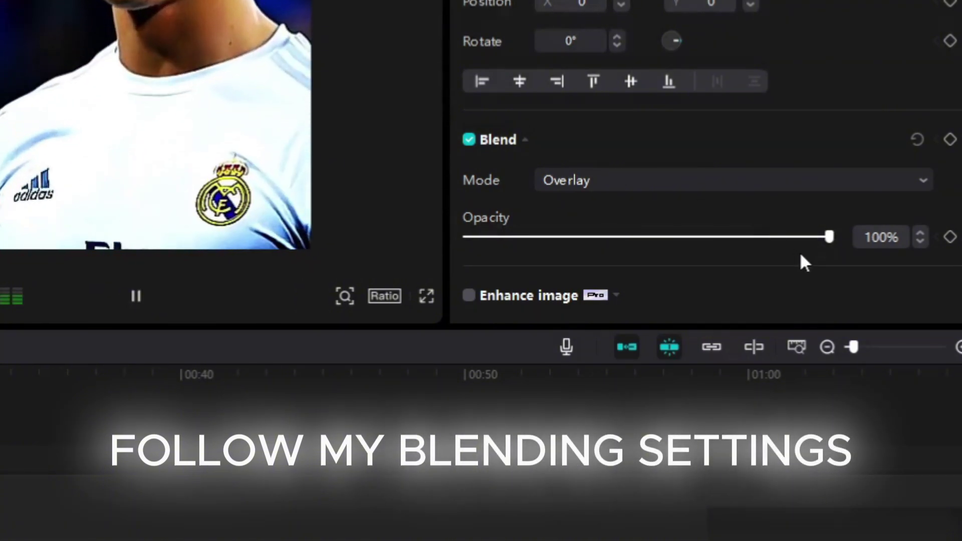
{"action": "left_click_drag", "start_coordinate": [827, 238], "coordinate": [761, 238]}
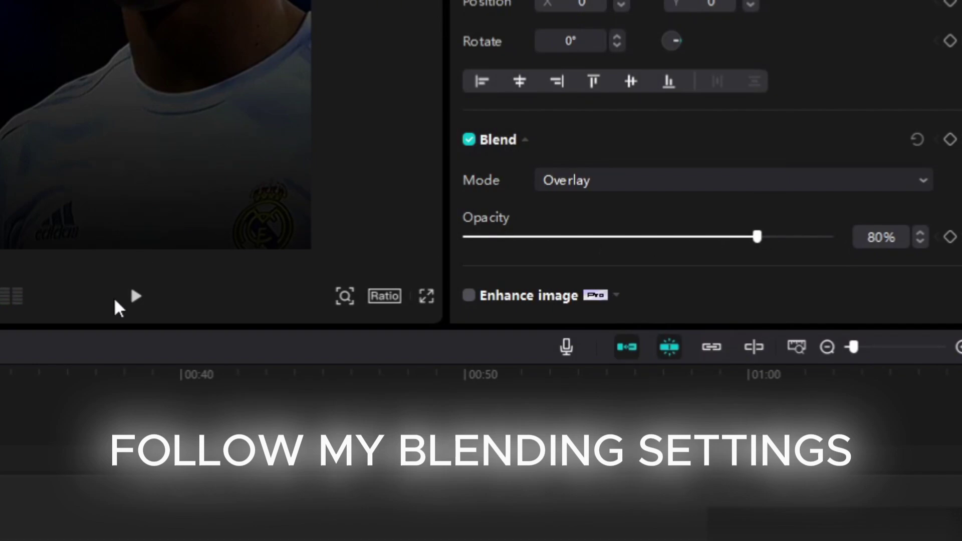
Step: Play back the edit to check how the gradient overlay looks on the footage
{"action": "left_click", "coordinate": [143, 298]}
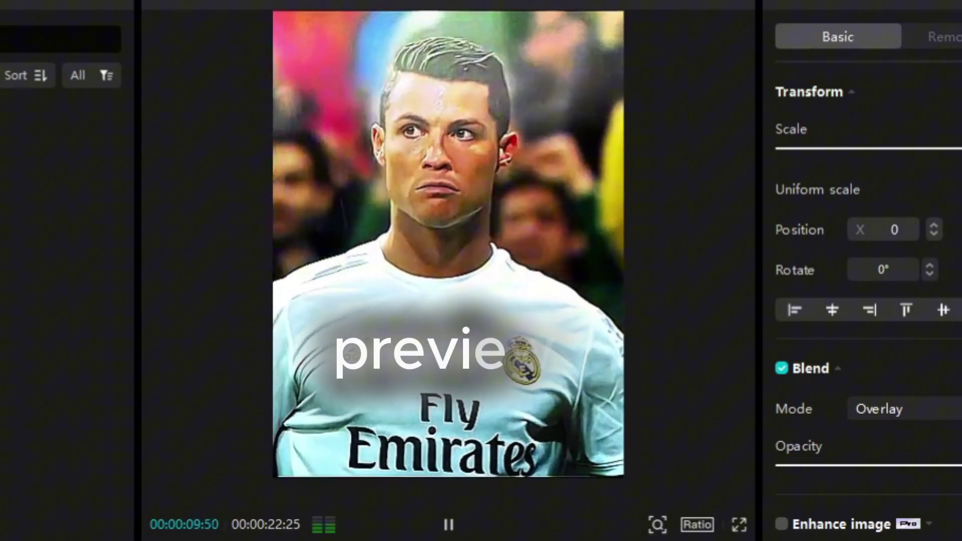
{"action": "left_click", "coordinate": [443, 514]}
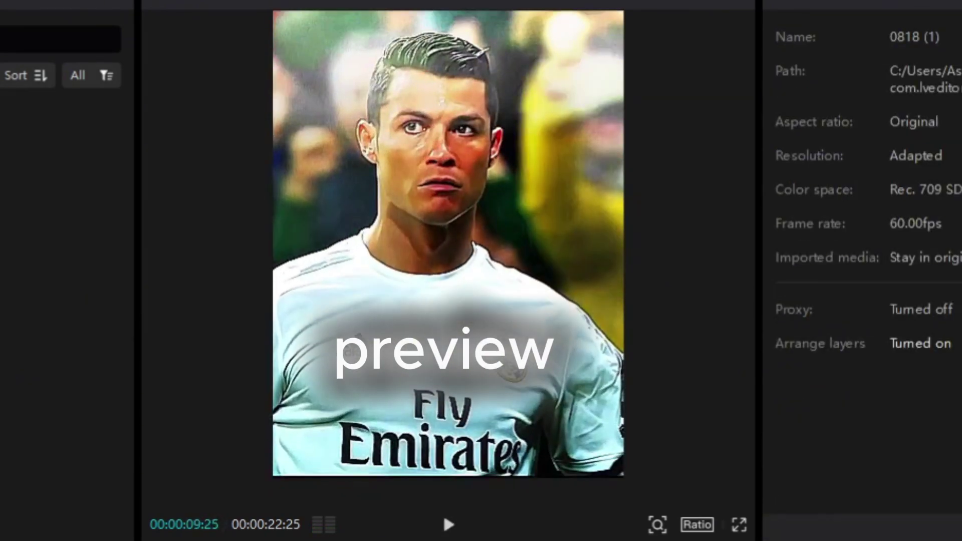
{"action": "left_click", "coordinate": [507, 366]}
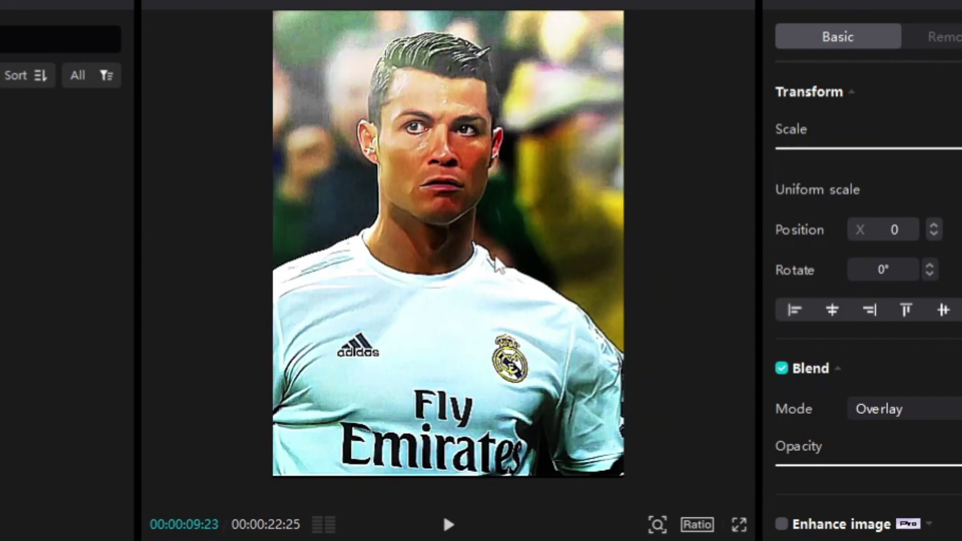
{"action": "left_click", "coordinate": [448, 525]}
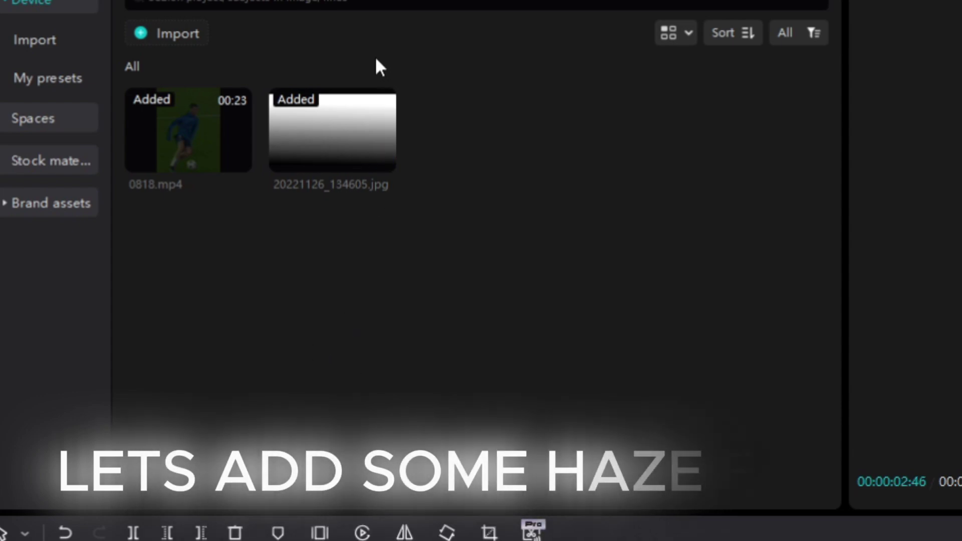
Step: Add a blur effect to the duplicated video clip and set the clip's blend mode to Screen
{"action": "left_click", "coordinate": [701, 1]}
{"action": "left_click", "coordinate": [262, 1]}
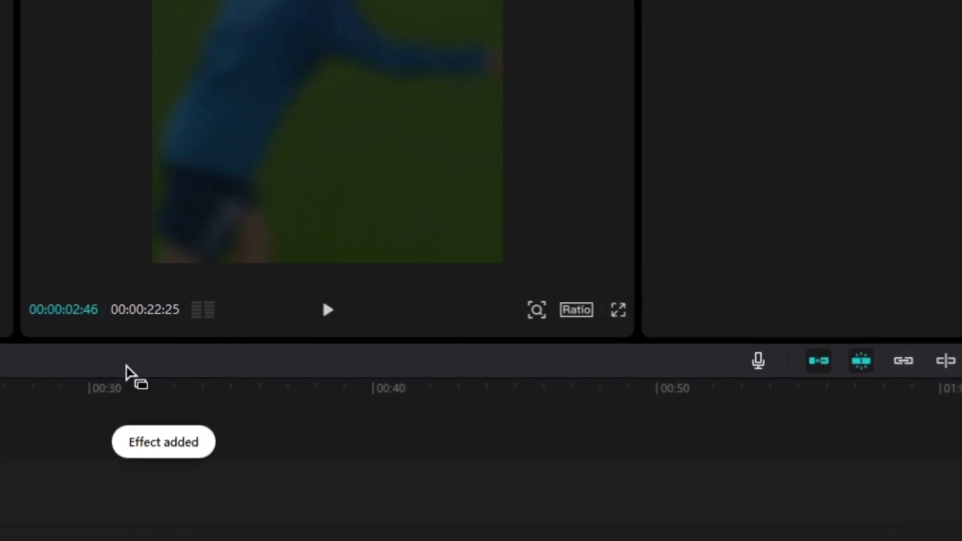
{"action": "left_click", "coordinate": [603, 281]}
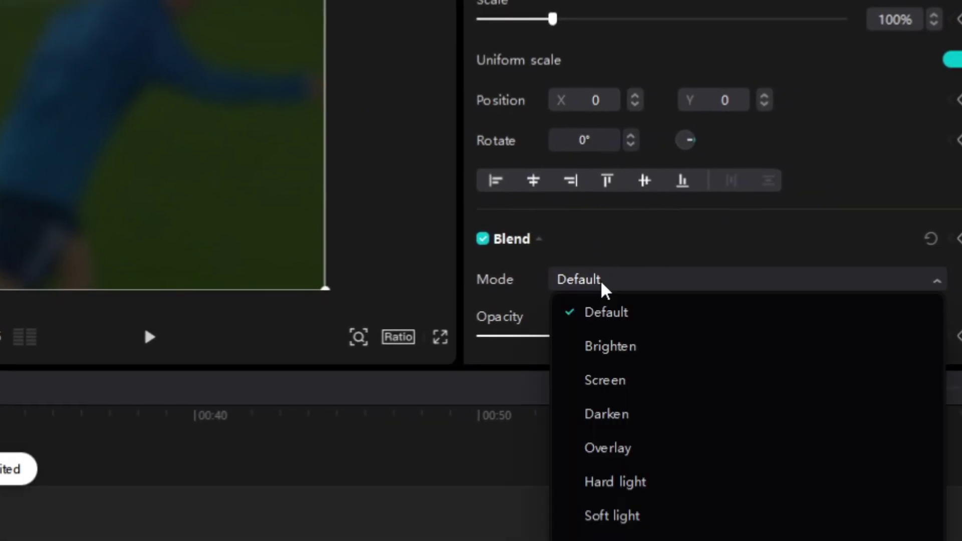
{"action": "left_click", "coordinate": [629, 386]}
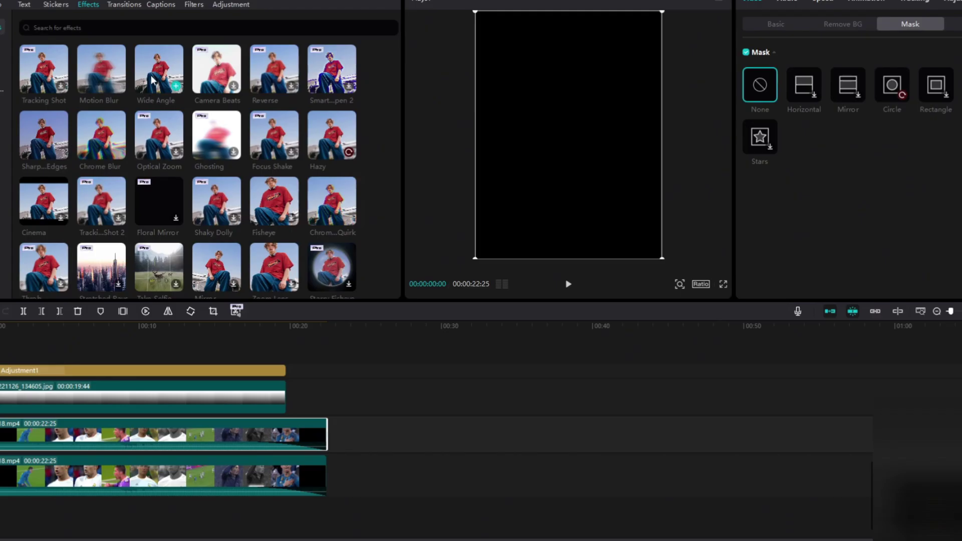
Step: Add three Motion Blur effects and one Blur effect from the Lens category to the upper copy of 0818.mp4
{"action": "left_click_drag", "start_coordinate": [101, 69], "coordinate": [171, 435]}
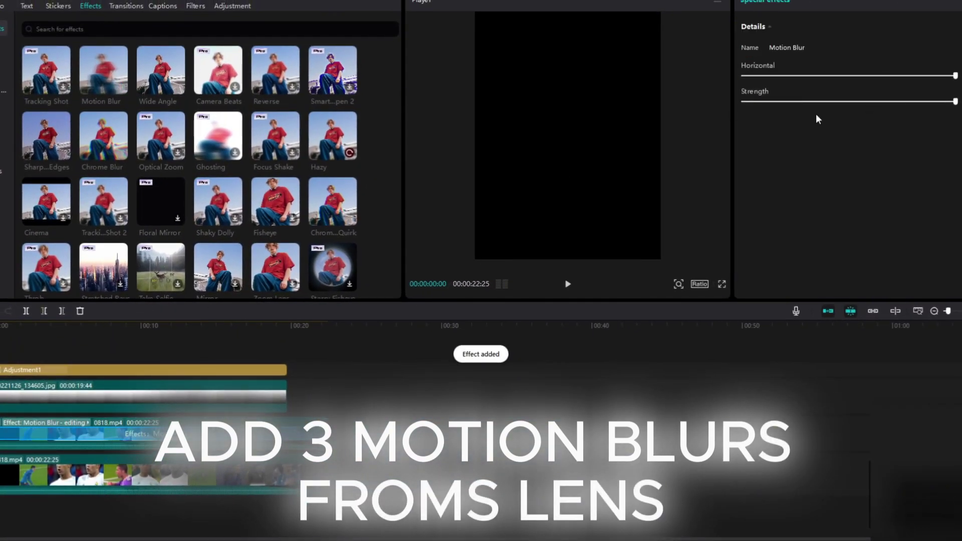
{"action": "left_click", "coordinate": [100, 139]}
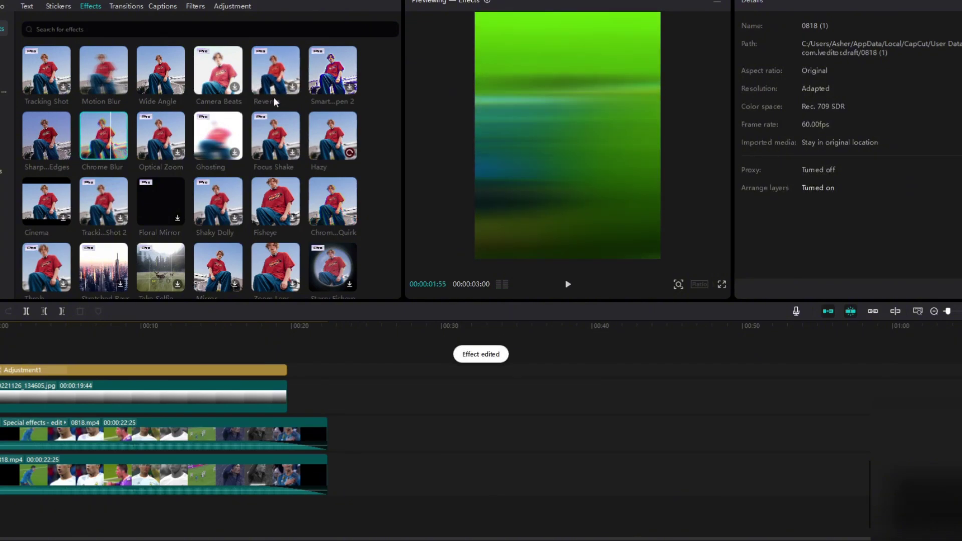
{"action": "scroll", "coordinate": [275, 102], "scroll_direction": "up", "scroll_amount": 10}
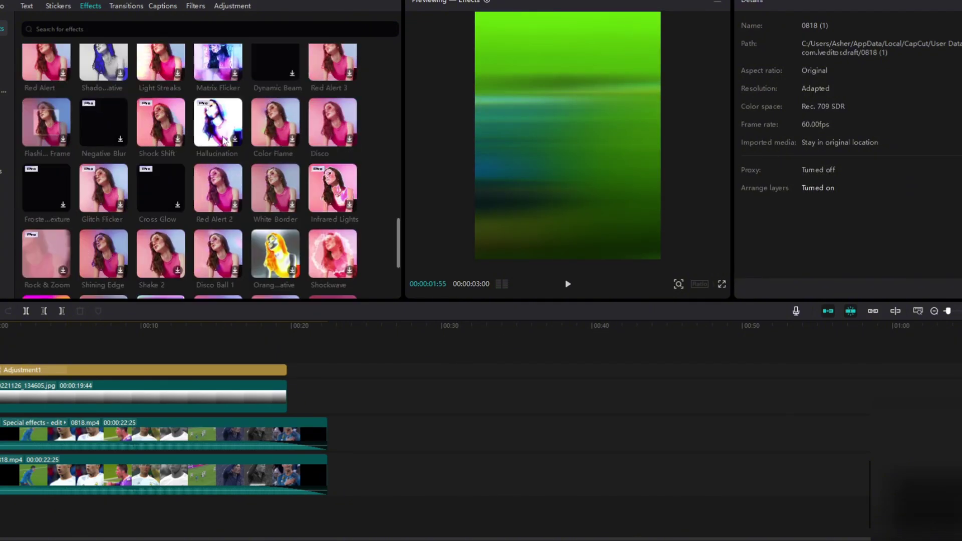
{"action": "scroll", "coordinate": [224, 140], "scroll_direction": "up", "scroll_amount": 5}
{"action": "scroll", "coordinate": [189, 117], "scroll_direction": "up", "scroll_amount": 5}
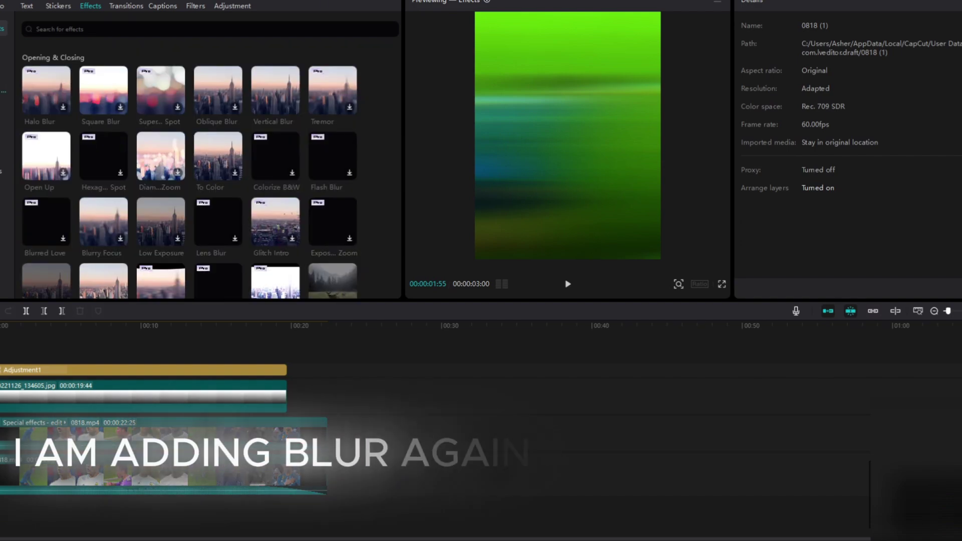
{"action": "scroll", "coordinate": [190, 117], "scroll_direction": "down", "scroll_amount": 10}
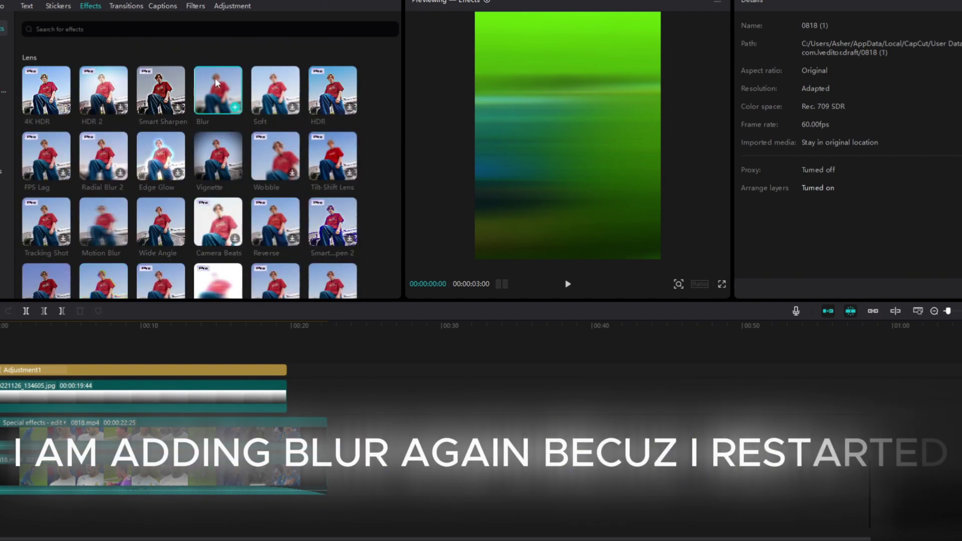
{"action": "left_click_drag", "start_coordinate": [217, 83], "coordinate": [163, 426]}
{"action": "left_click", "coordinate": [198, 340]}
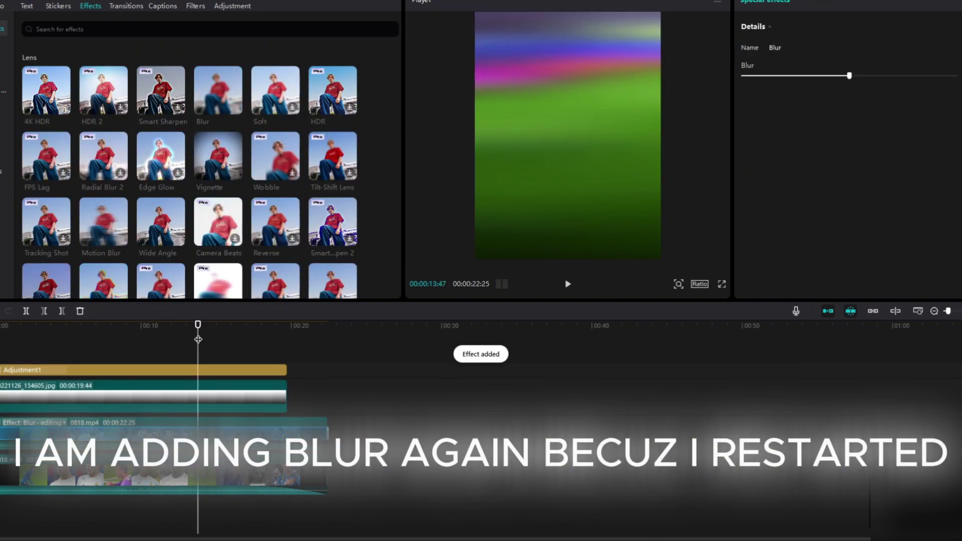
Step: Select the Blur effect among the upper clip's effects and reduce its blur amount slightly
{"action": "left_click", "coordinate": [219, 427]}
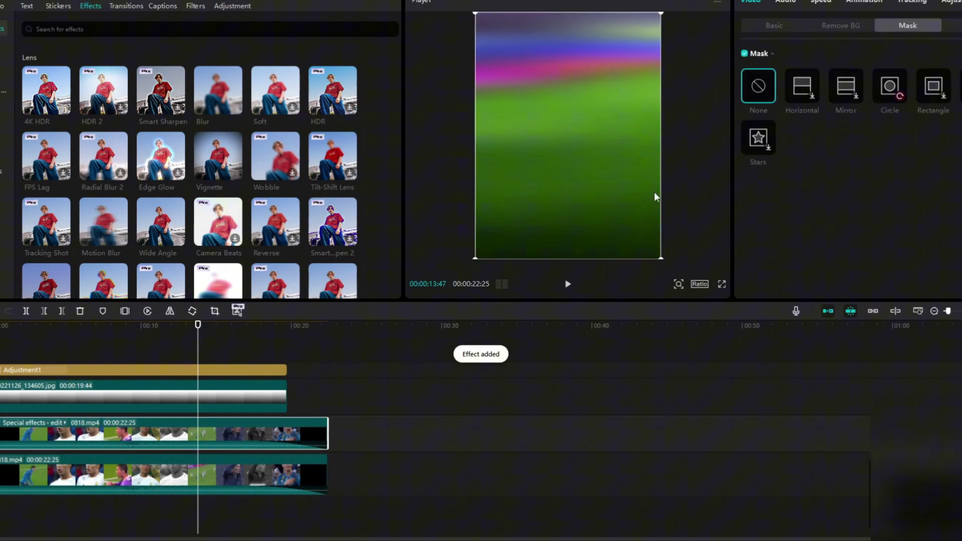
{"action": "left_click", "coordinate": [772, 25]}
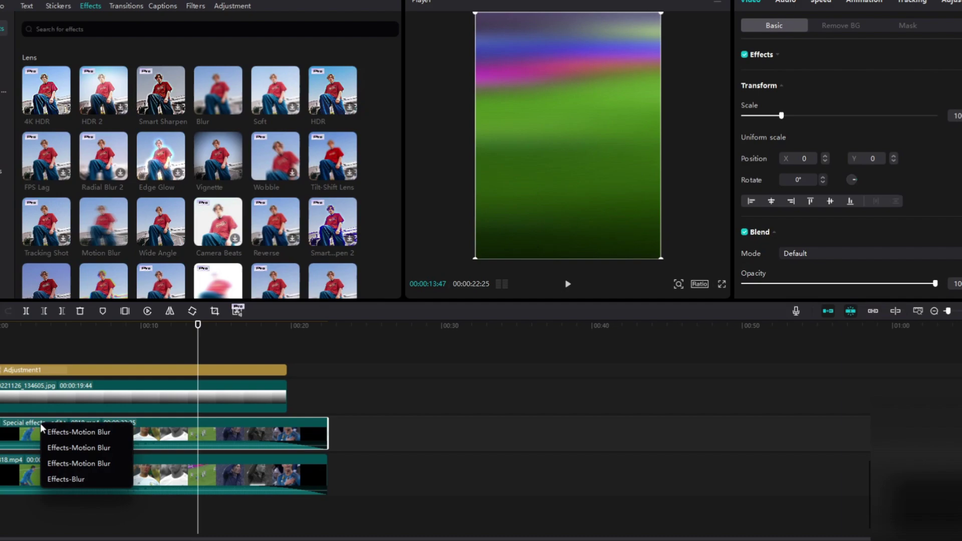
{"action": "left_click", "coordinate": [66, 479]}
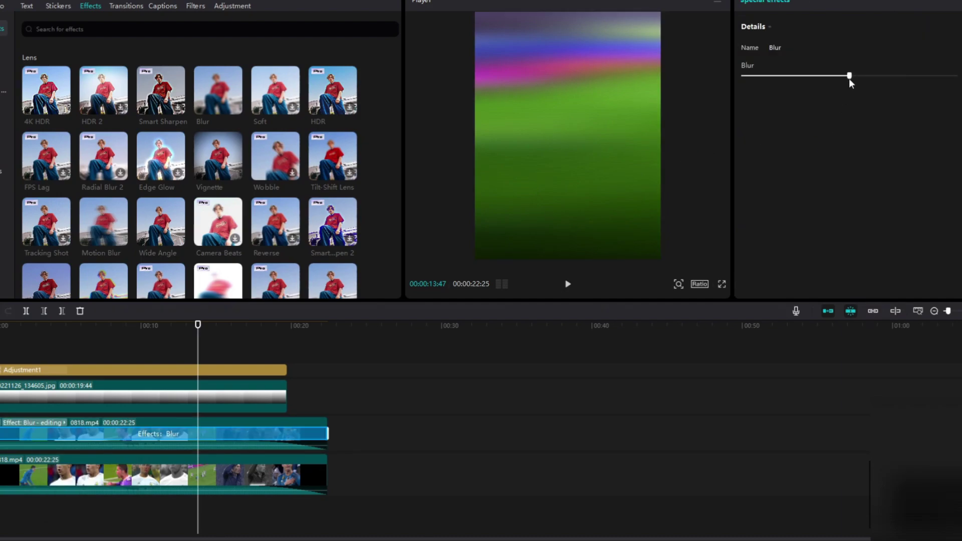
{"action": "left_click_drag", "start_coordinate": [804, 76], "coordinate": [831, 86]}
Step: Try the Darken and Brighten blend modes on the upper 0818.mp4 clip and settle on Screen
{"action": "left_click", "coordinate": [323, 425]}
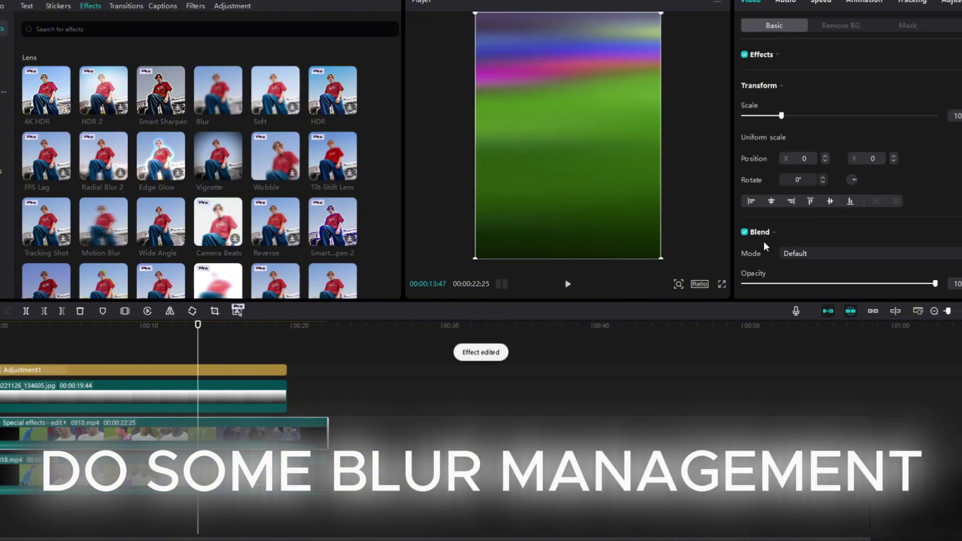
{"action": "left_click", "coordinate": [835, 254]}
{"action": "left_click", "coordinate": [817, 327]}
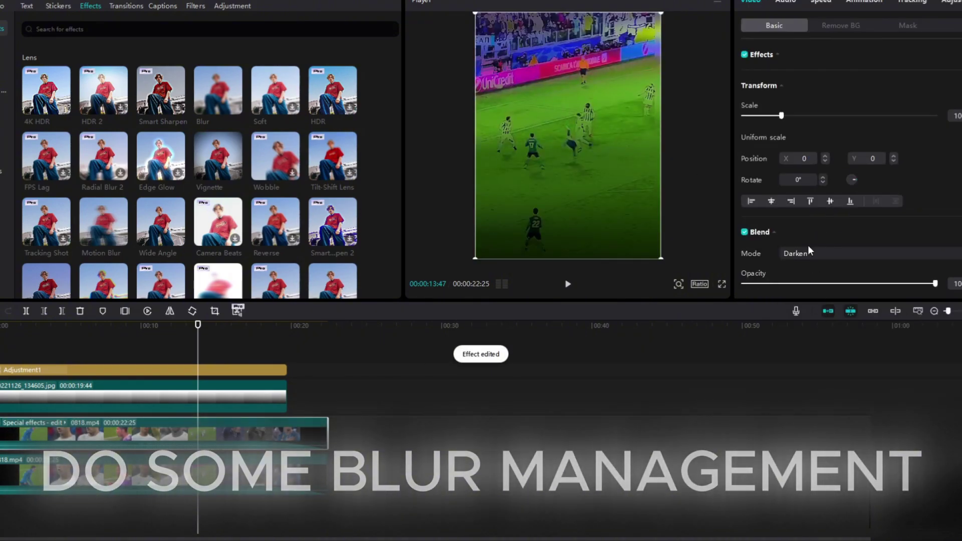
{"action": "left_click", "coordinate": [808, 238]}
{"action": "left_click", "coordinate": [777, 233]}
{"action": "left_click", "coordinate": [796, 248]}
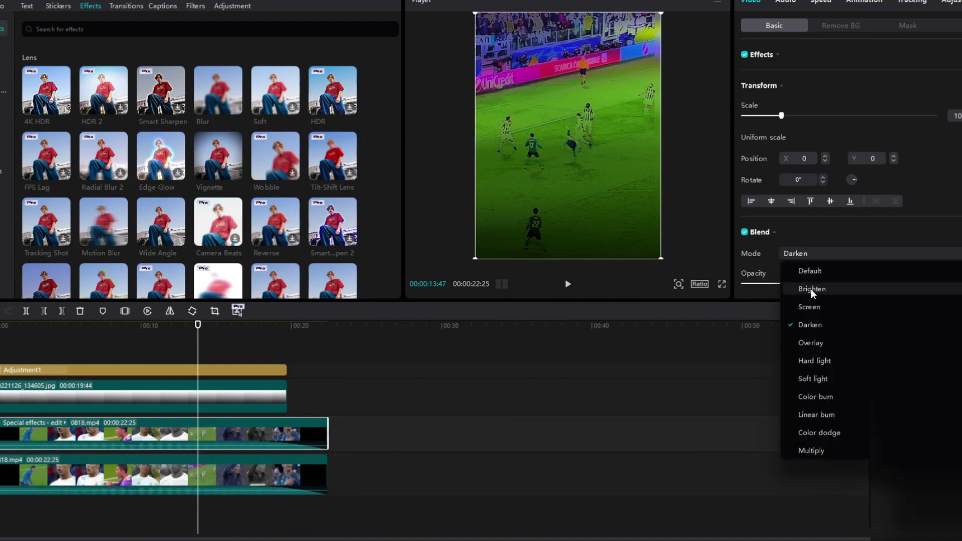
{"action": "left_click", "coordinate": [811, 289]}
{"action": "left_click", "coordinate": [807, 253]}
{"action": "left_click", "coordinate": [816, 305]}
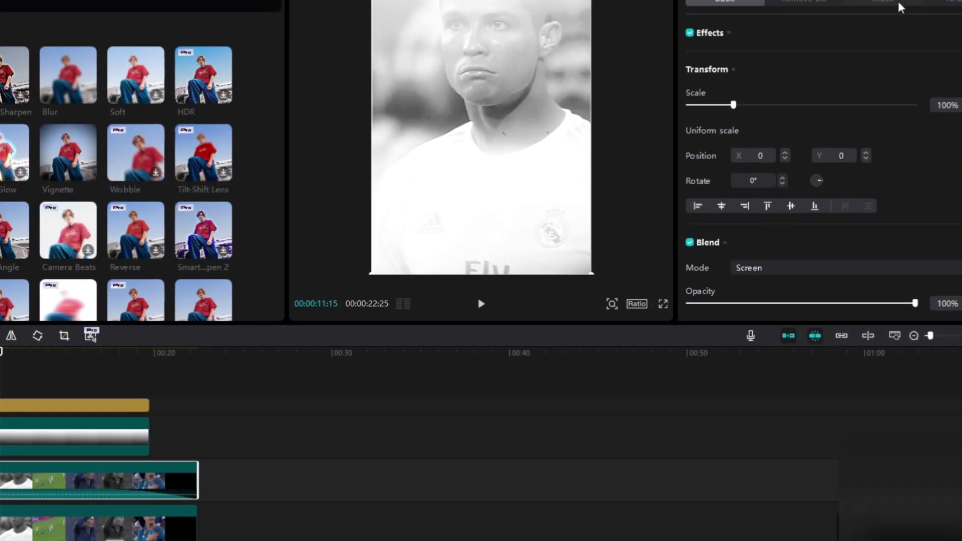
Step: Try to apply a Mirror mask and a Horizontal mask to the upper 0818.mp4 clip
{"action": "left_click", "coordinate": [900, 7]}
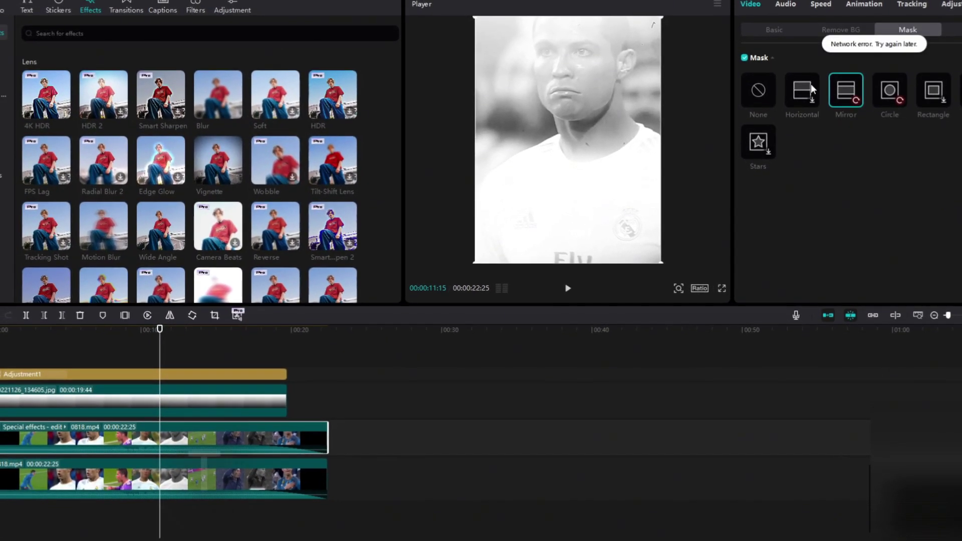
{"action": "left_click", "coordinate": [803, 90]}
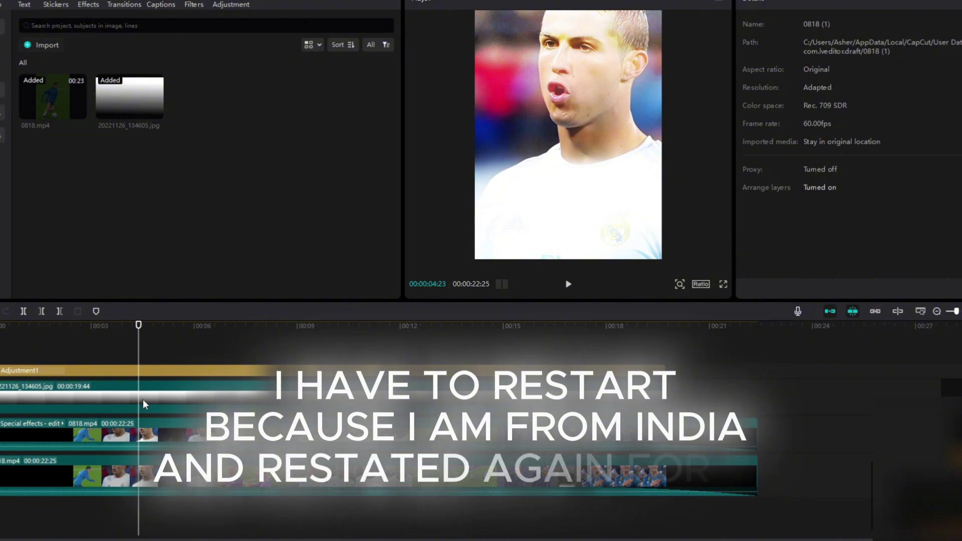
Step: Apply an inverted Mirror mask to the upper 0818.mp4 clip, rotated to -90° with size 367, and feather its edges
{"action": "left_click", "coordinate": [151, 439]}
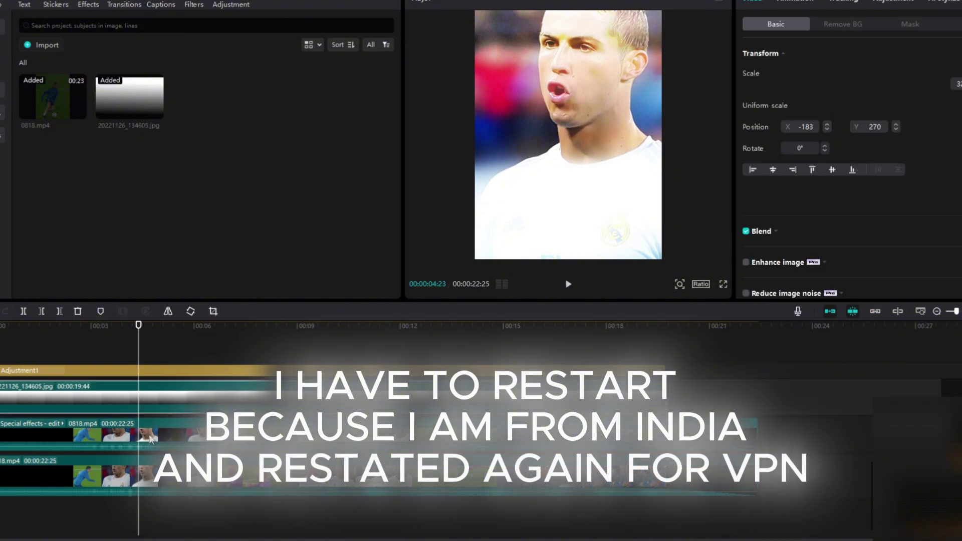
{"action": "left_click", "coordinate": [901, 21]}
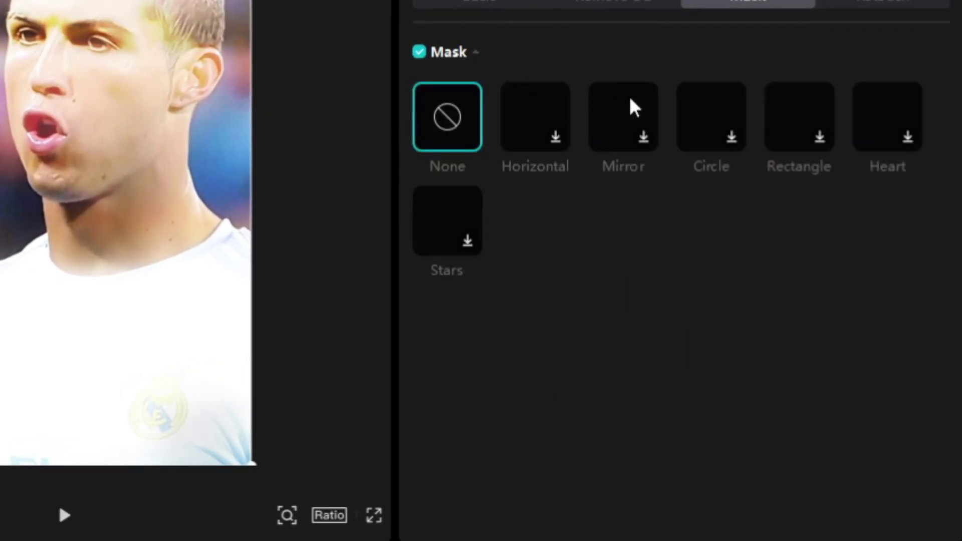
{"action": "left_click", "coordinate": [609, 120]}
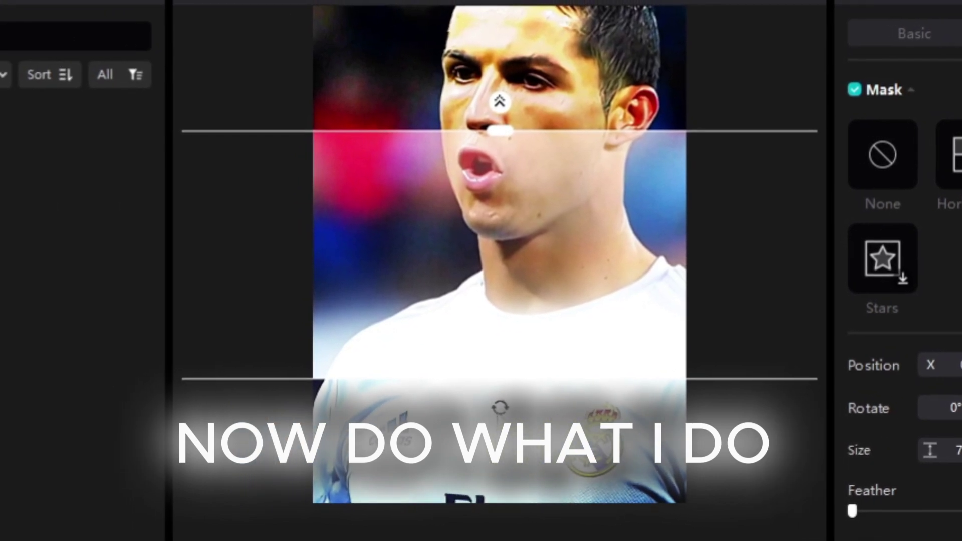
{"action": "left_click_drag", "start_coordinate": [499, 407], "coordinate": [740, 307]}
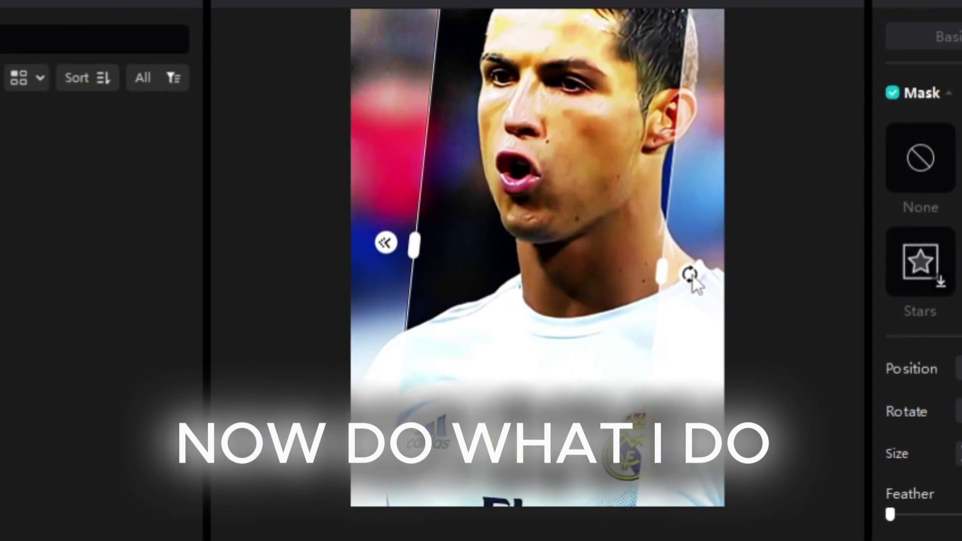
{"action": "left_click_drag", "start_coordinate": [692, 278], "coordinate": [621, 281]}
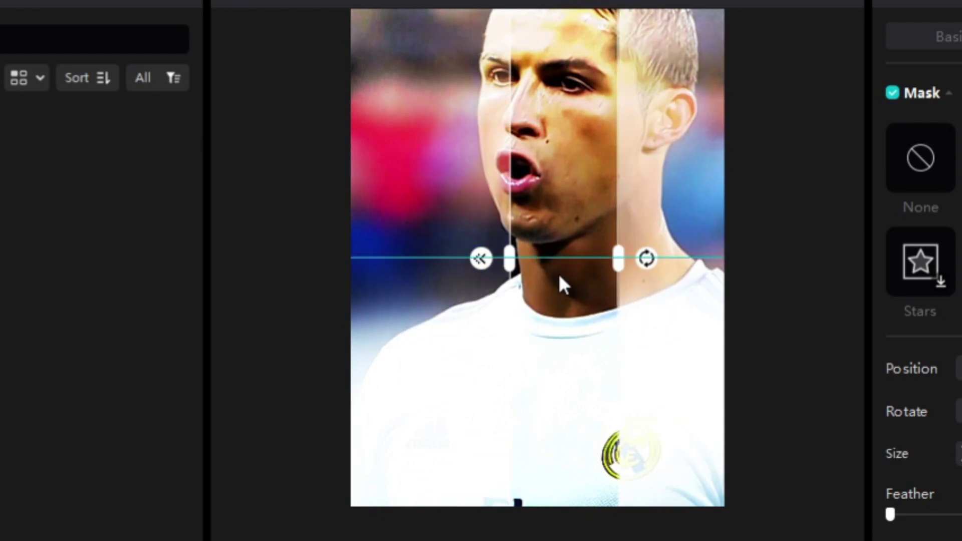
{"action": "left_click_drag", "start_coordinate": [560, 277], "coordinate": [531, 279]}
{"action": "left_click_drag", "start_coordinate": [454, 260], "coordinate": [441, 261]}
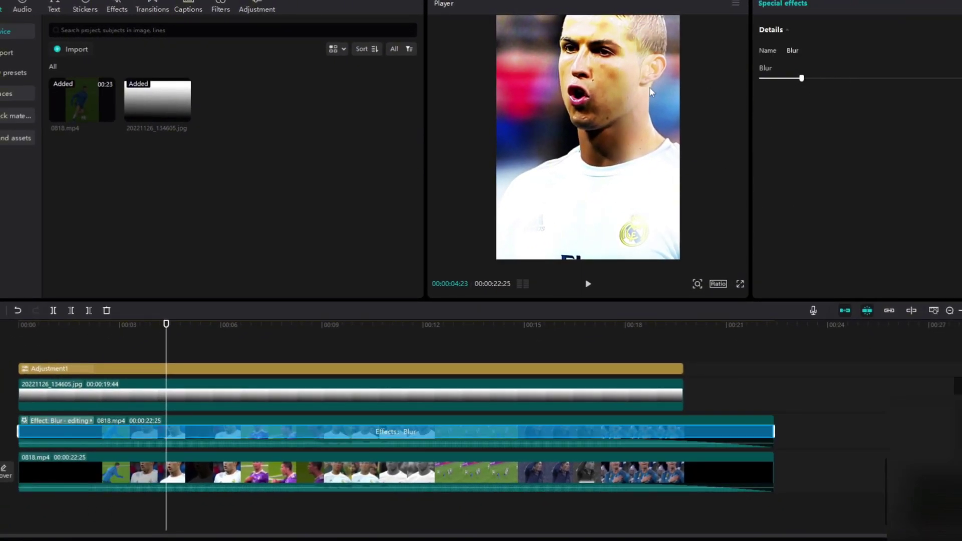
Step: Lower the upper 0818.mp4 clip's blend opacity to roughly three quarters in Screen mode and preview the result
{"action": "left_click", "coordinate": [327, 353]}
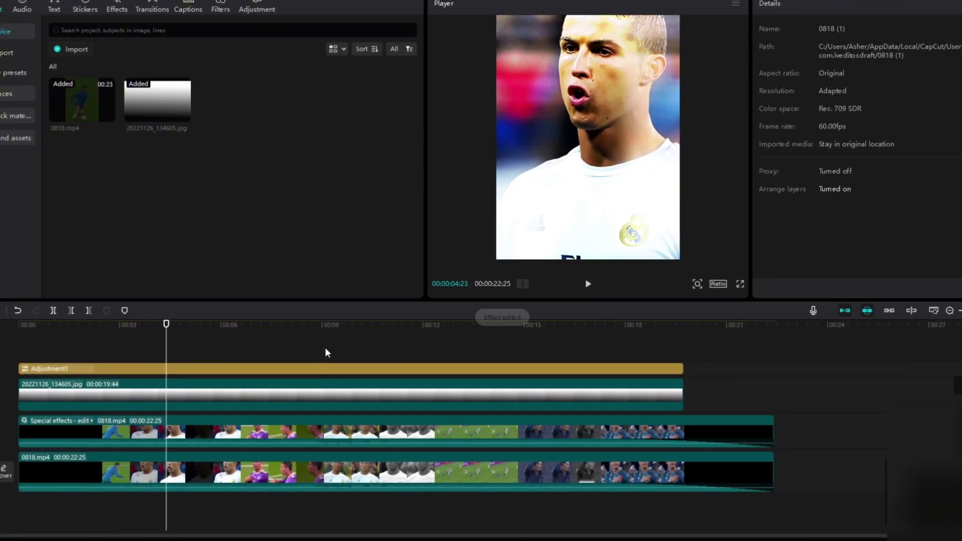
{"action": "left_click_drag", "start_coordinate": [327, 352], "coordinate": [335, 360]}
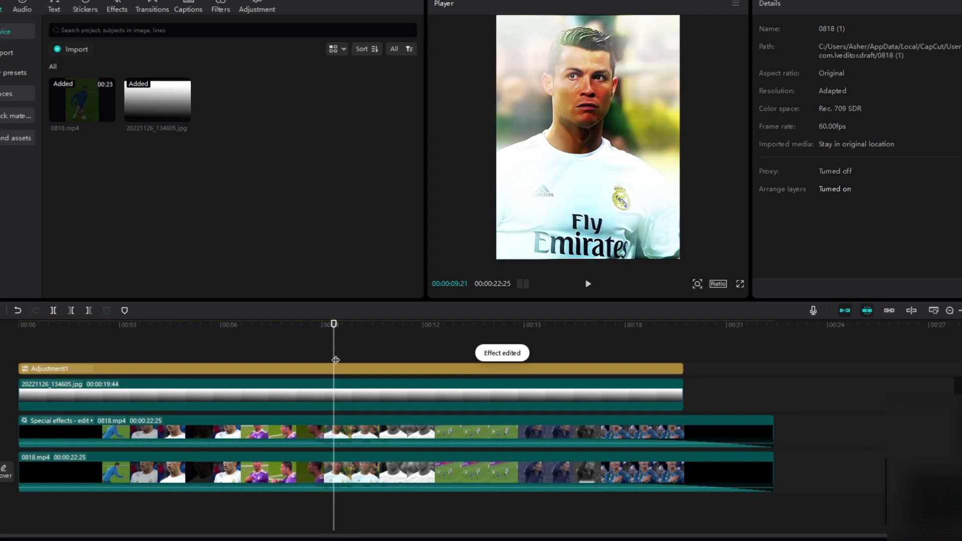
{"action": "left_click", "coordinate": [355, 437]}
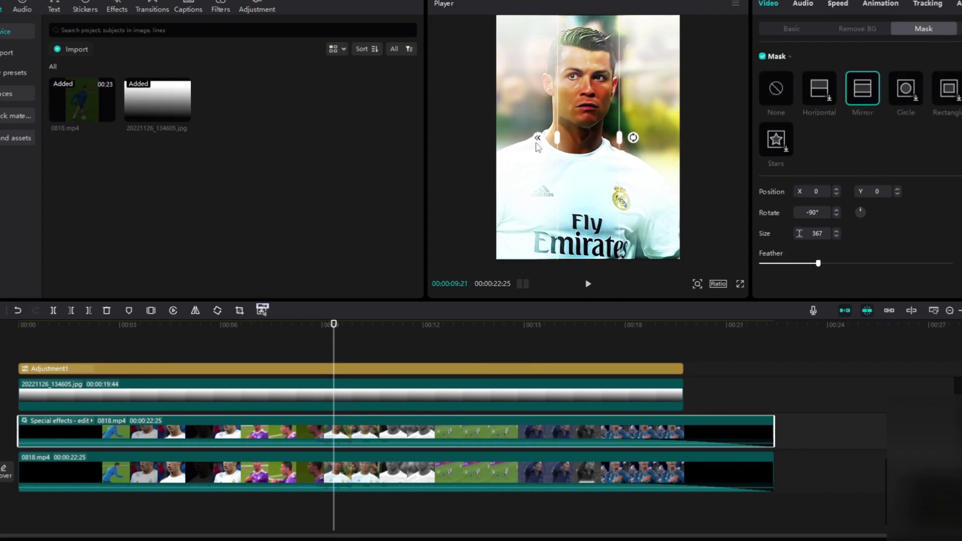
{"action": "left_click", "coordinate": [771, 30]}
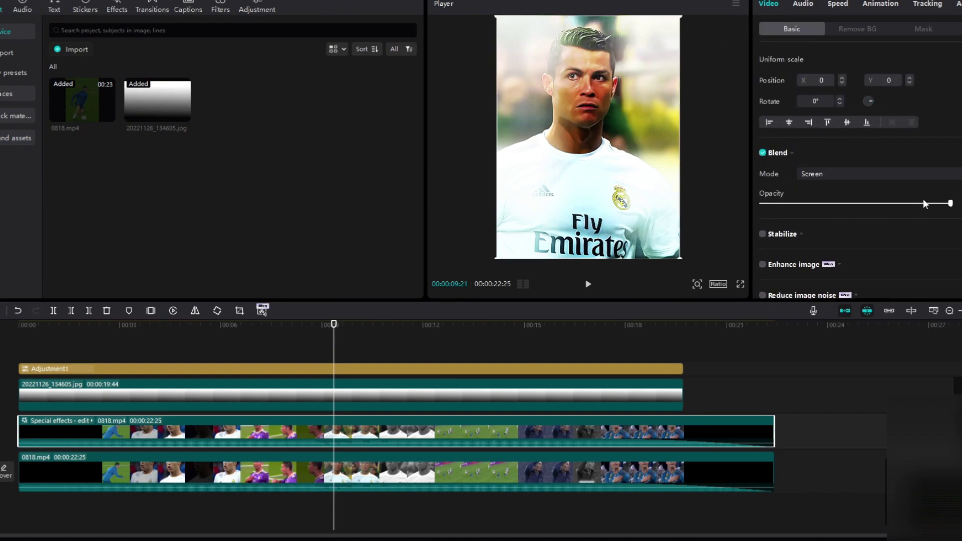
{"action": "left_click_drag", "start_coordinate": [925, 204], "coordinate": [907, 205]}
{"action": "left_click", "coordinate": [587, 284]}
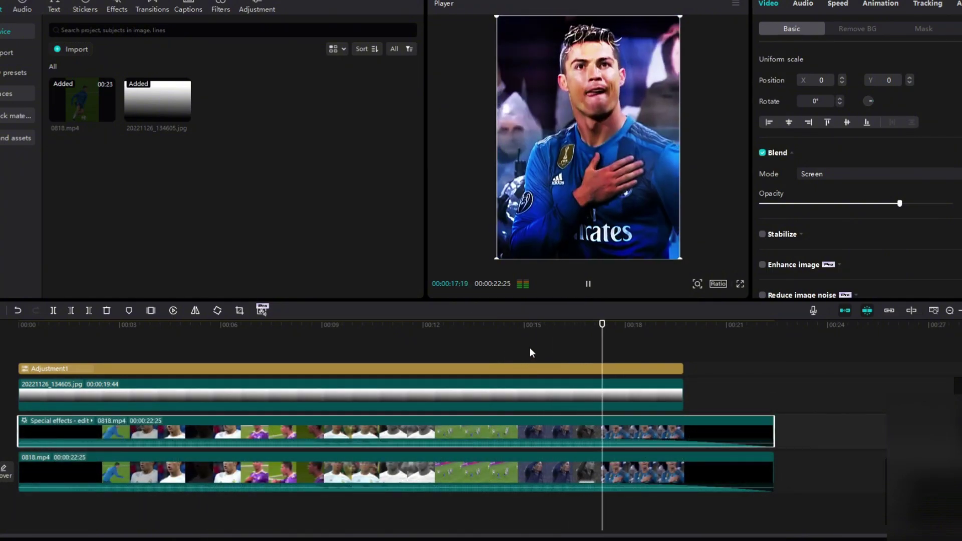
{"action": "left_click", "coordinate": [557, 352]}
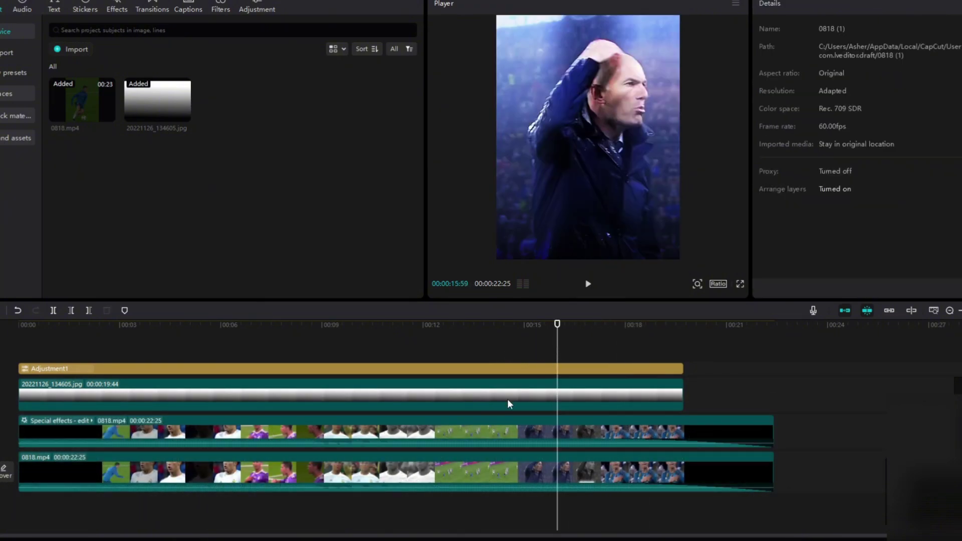
Step: Try moving the upper 0818.mp4 clip above the adjustment layer, and return it to the track directly above the lower clip
{"action": "left_click_drag", "start_coordinate": [489, 434], "coordinate": [468, 406]}
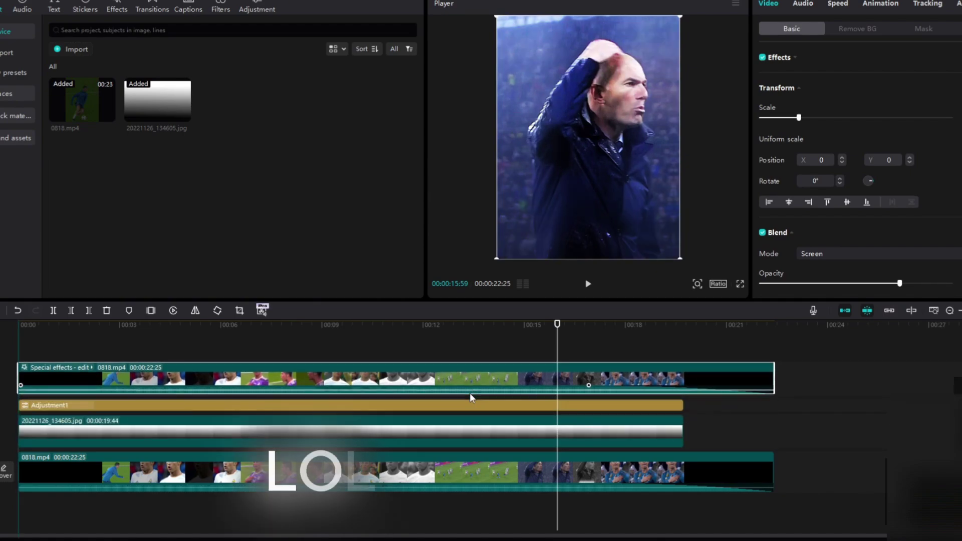
{"action": "left_click", "coordinate": [444, 349]}
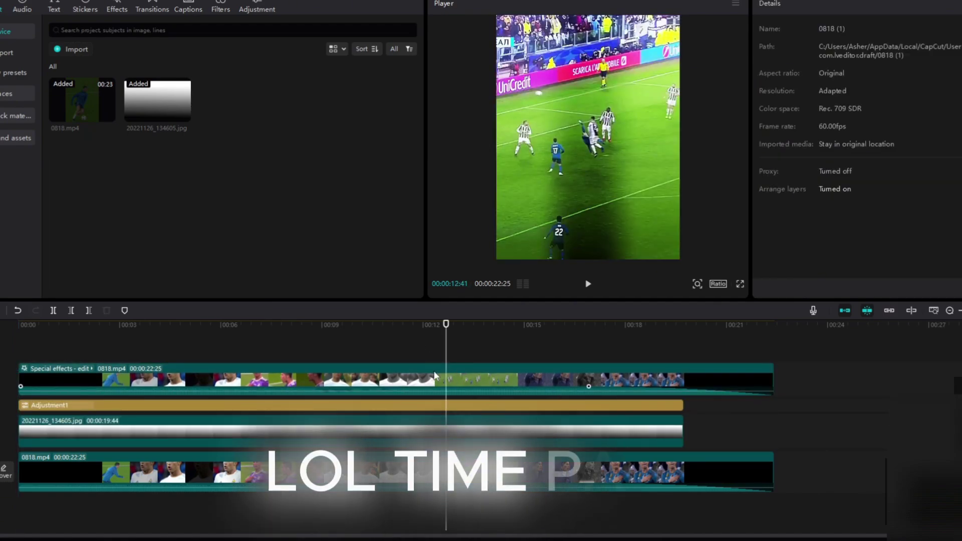
{"action": "left_click_drag", "start_coordinate": [434, 375], "coordinate": [435, 469]}
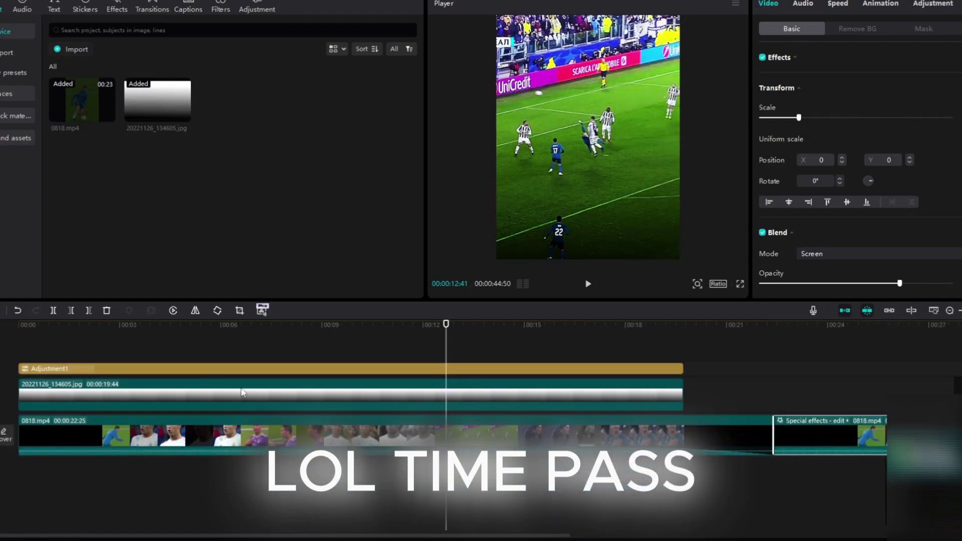
{"action": "left_click", "coordinate": [19, 311]}
{"action": "key", "text": "ctrl+z"}
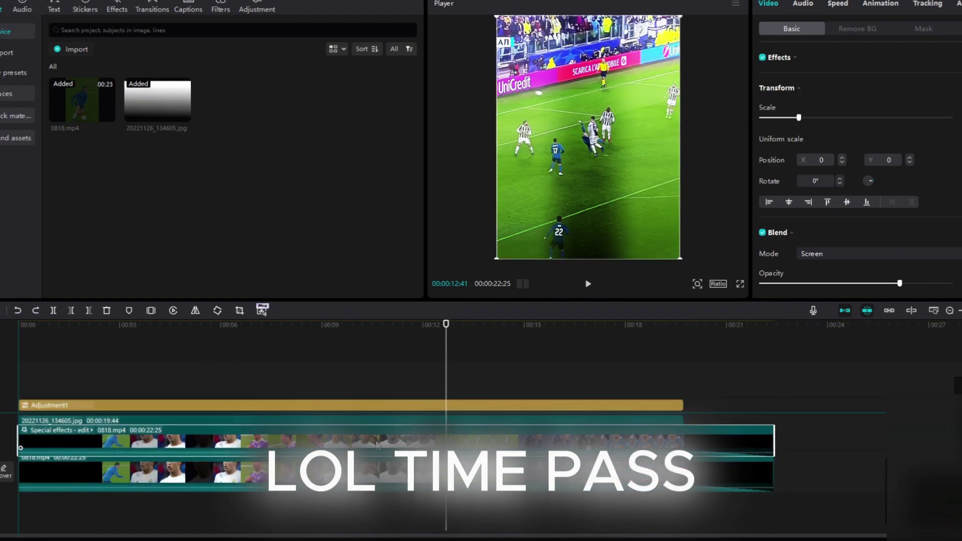
{"action": "left_click_drag", "start_coordinate": [376, 450], "coordinate": [369, 455]}
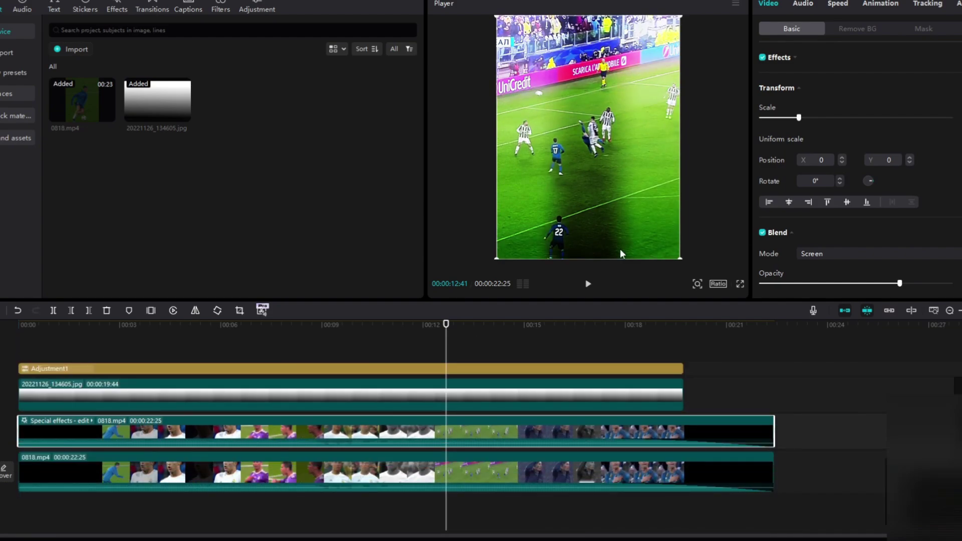
Step: Play the video and readjust the feather of the Mirror mask on the upper 0818.mp4 clip
{"action": "left_click", "coordinate": [585, 284]}
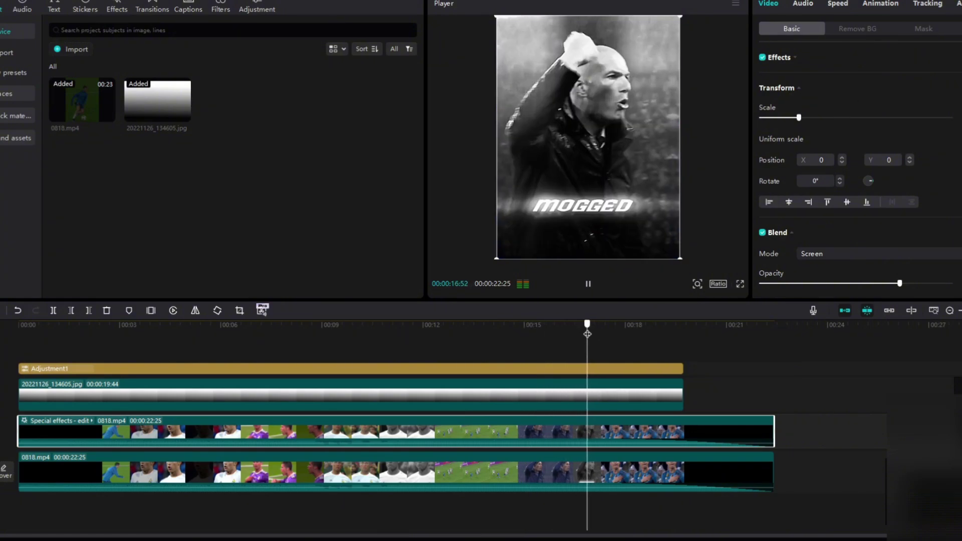
{"action": "left_click", "coordinate": [911, 31]}
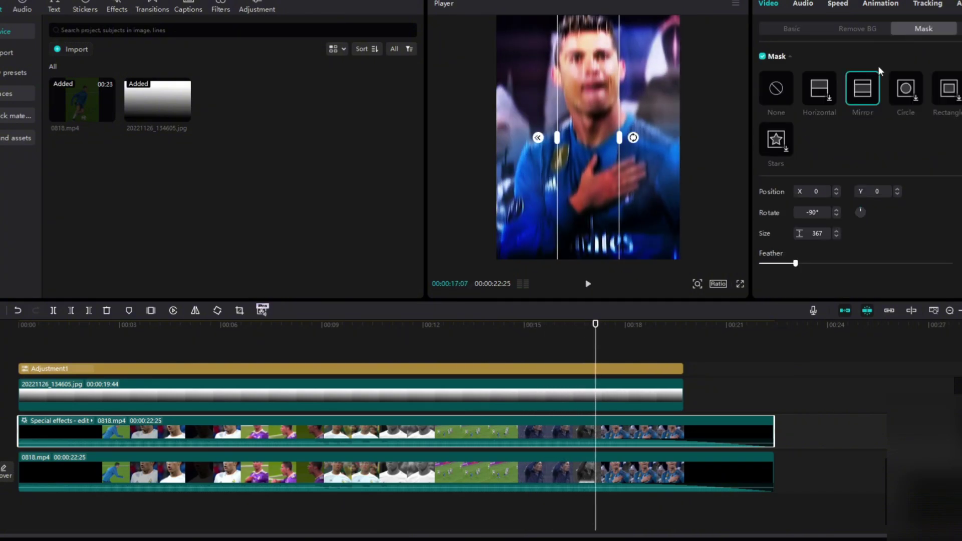
{"action": "left_click_drag", "start_coordinate": [539, 140], "coordinate": [536, 141]}
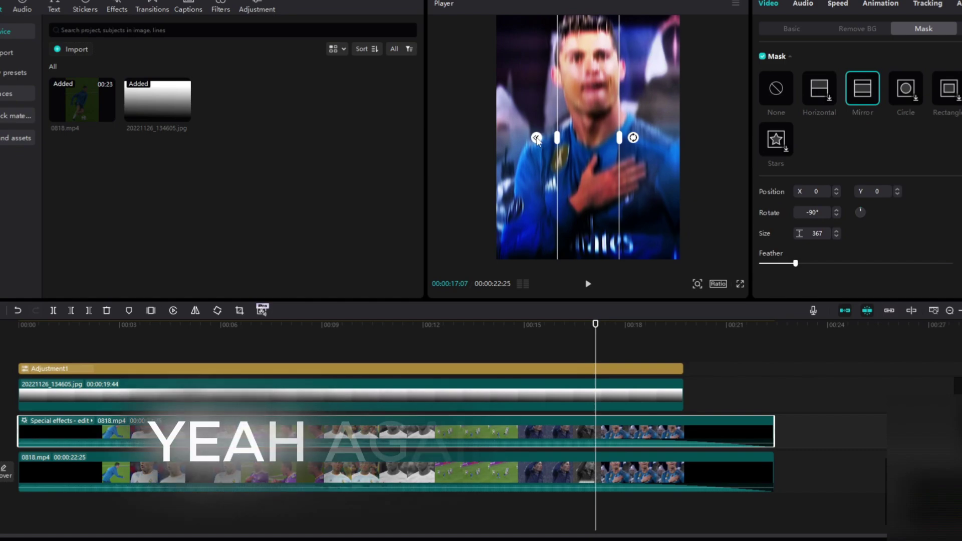
Step: Play and scrub through the second half of the video to check the masked haze on the different shots
{"action": "left_click", "coordinate": [474, 345]}
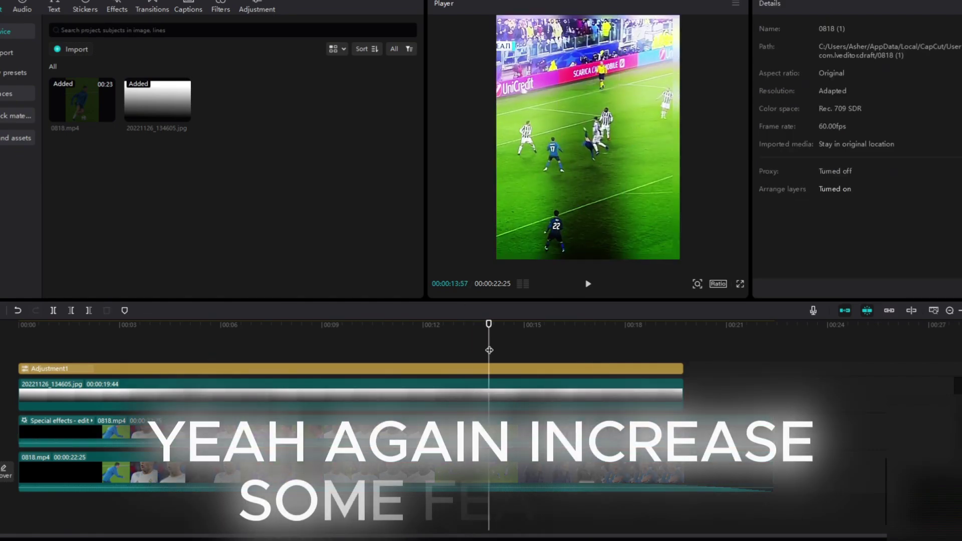
{"action": "left_click", "coordinate": [588, 284]}
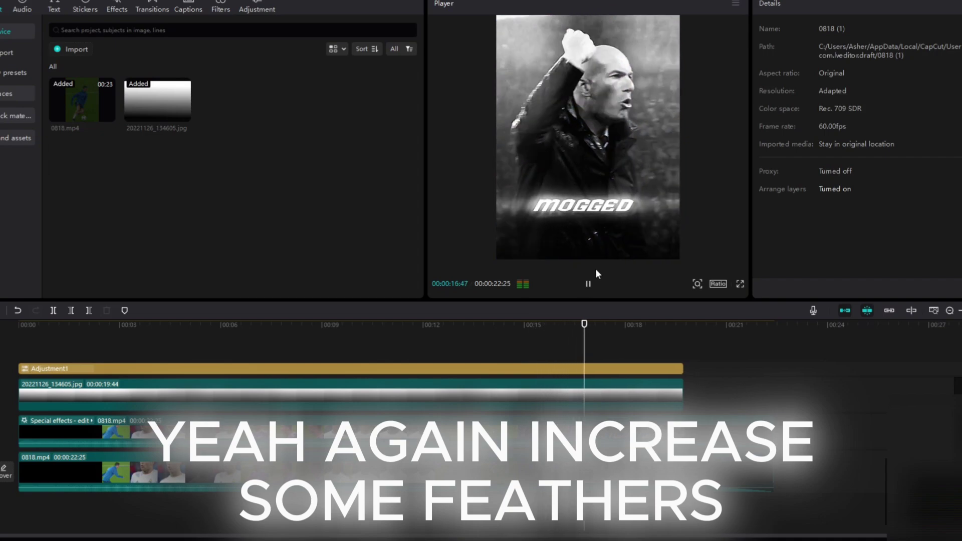
{"action": "left_click", "coordinate": [588, 284]}
{"action": "key", "text": "Left"}
{"action": "key", "text": "Left"}
{"action": "key", "text": "Left"}
{"action": "key", "text": "Left"}
{"action": "key", "text": "Left"}
{"action": "key", "text": "Left"}
{"action": "key", "text": "Left"}
{"action": "key", "text": "Left"}
{"action": "key", "text": "Left"}
{"action": "key", "text": "Left"}
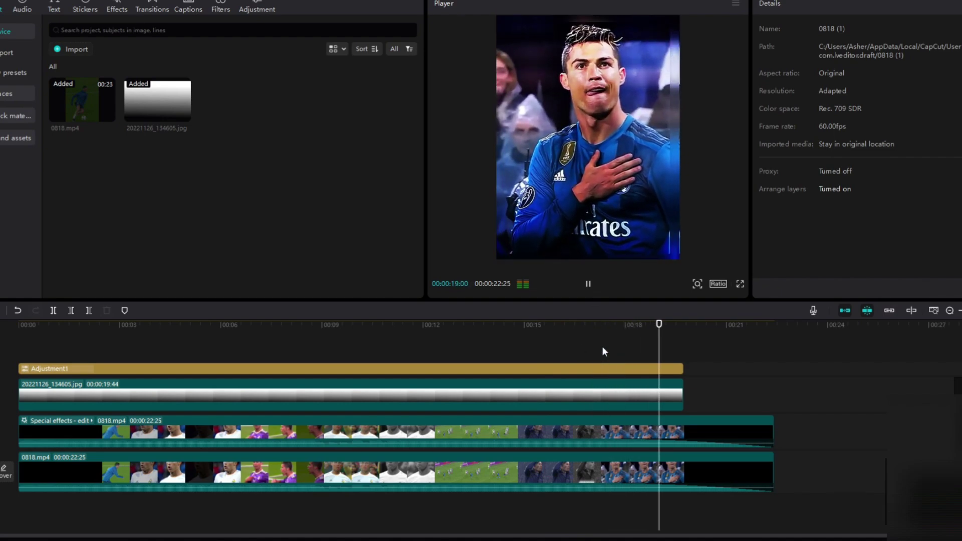
{"action": "left_click", "coordinate": [611, 359]}
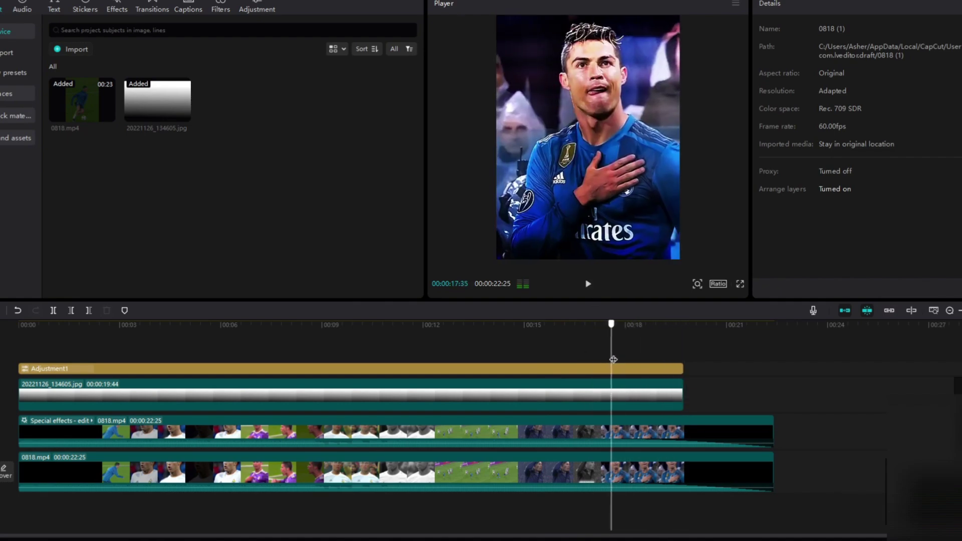
{"action": "left_click", "coordinate": [627, 434]}
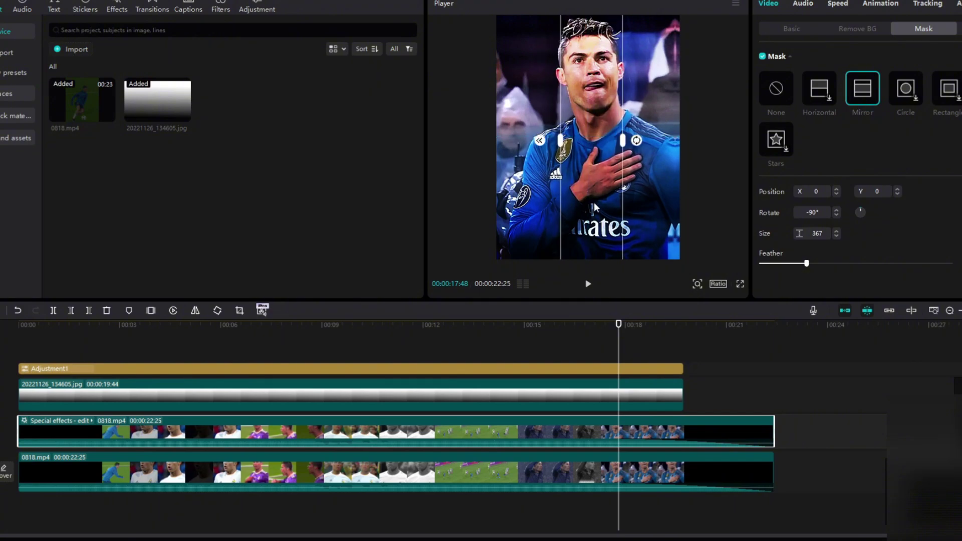
{"action": "left_click", "coordinate": [568, 342]}
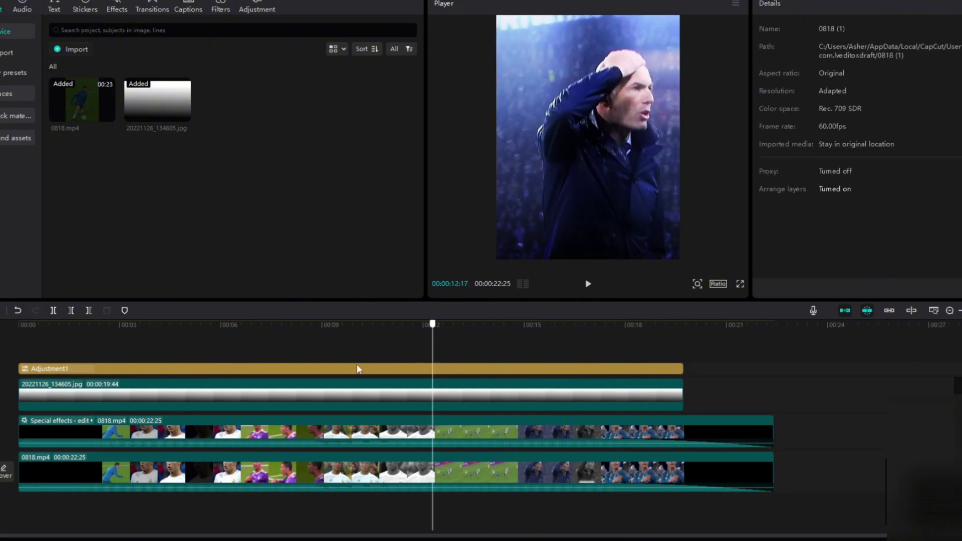
Step: Increase the Vignette of the Adjustment1 layer moderately and play the video to check the darkened edges
{"action": "left_click", "coordinate": [27, 369]}
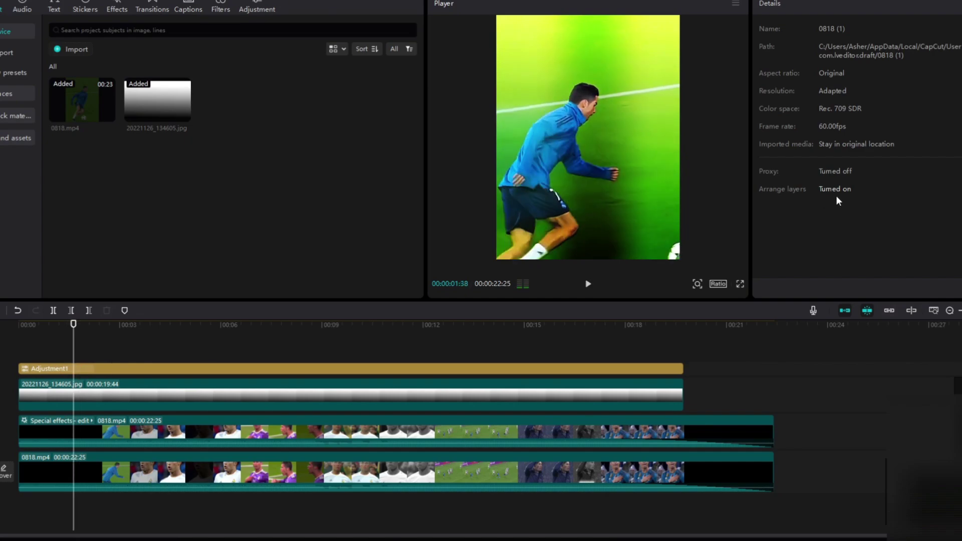
{"action": "left_click", "coordinate": [211, 369]}
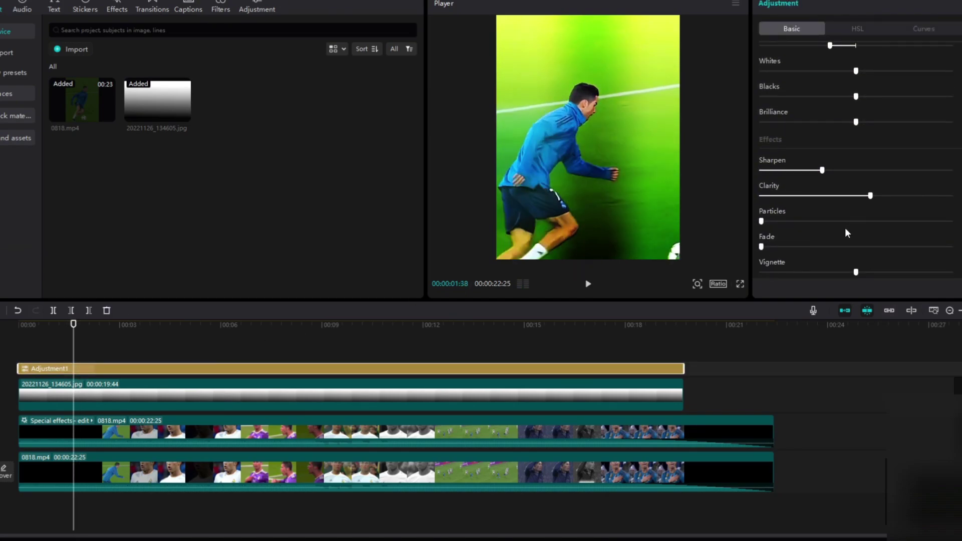
{"action": "left_click_drag", "start_coordinate": [885, 279], "coordinate": [901, 275]}
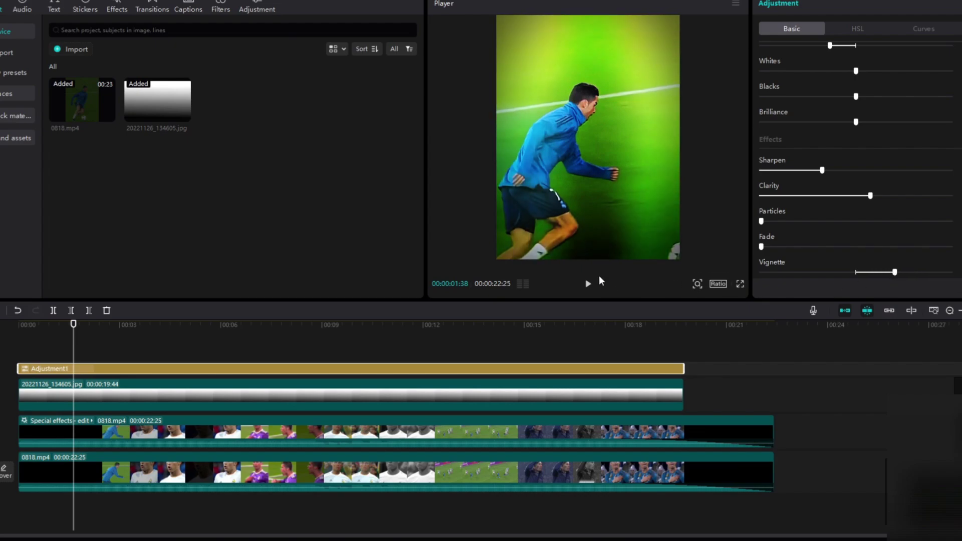
{"action": "left_click", "coordinate": [589, 284]}
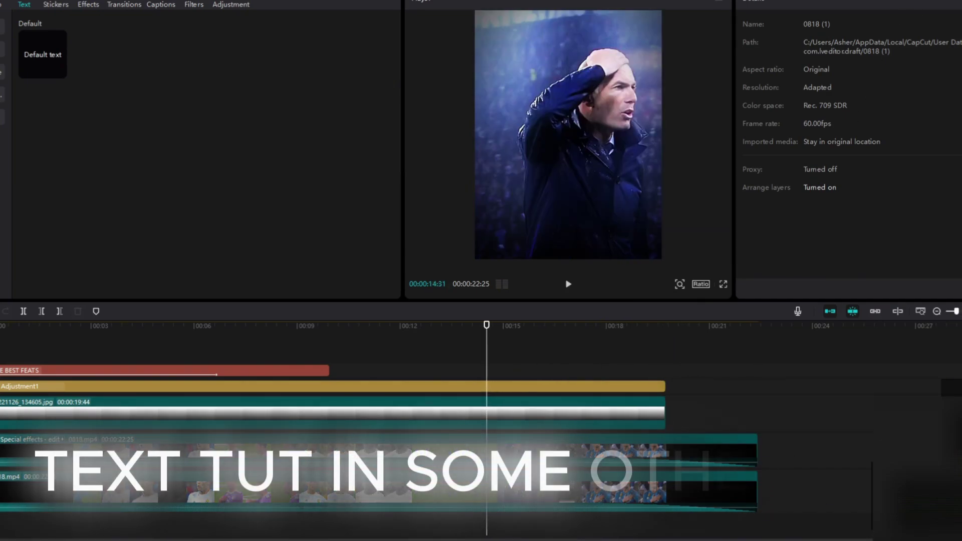
Step: Export the video as 0818 (1) in 1080P, Higher bit rate, H.264, mp4 format at 60fps
{"action": "left_click", "coordinate": [929, 1]}
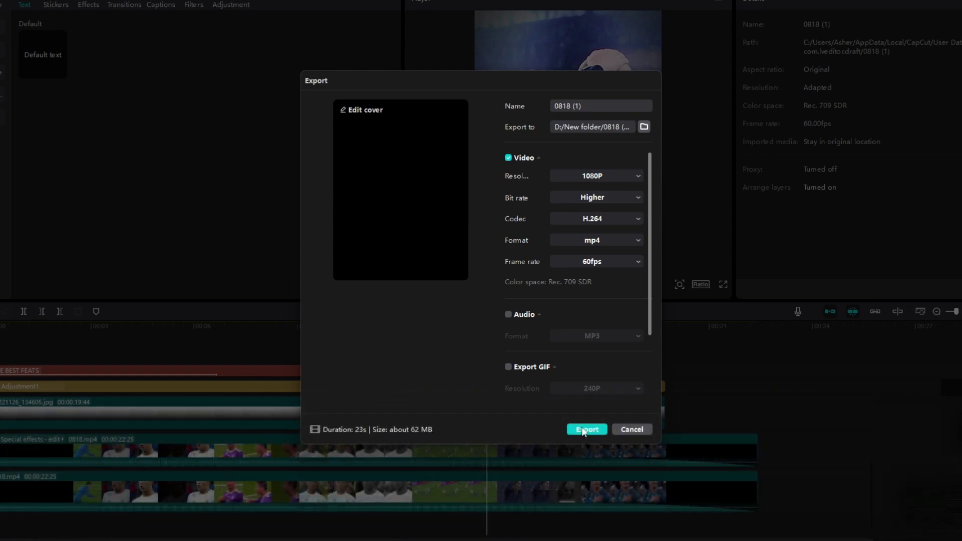
{"action": "left_click", "coordinate": [585, 429]}
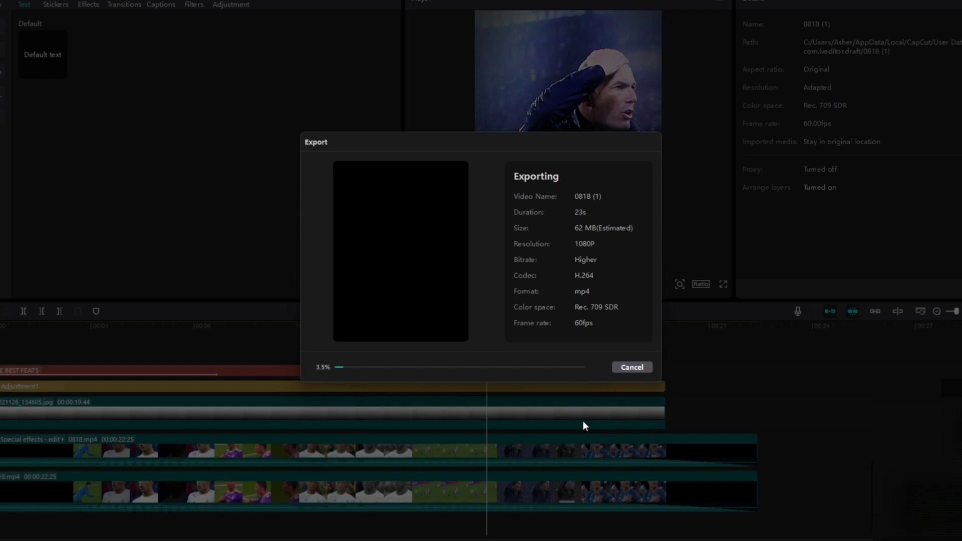